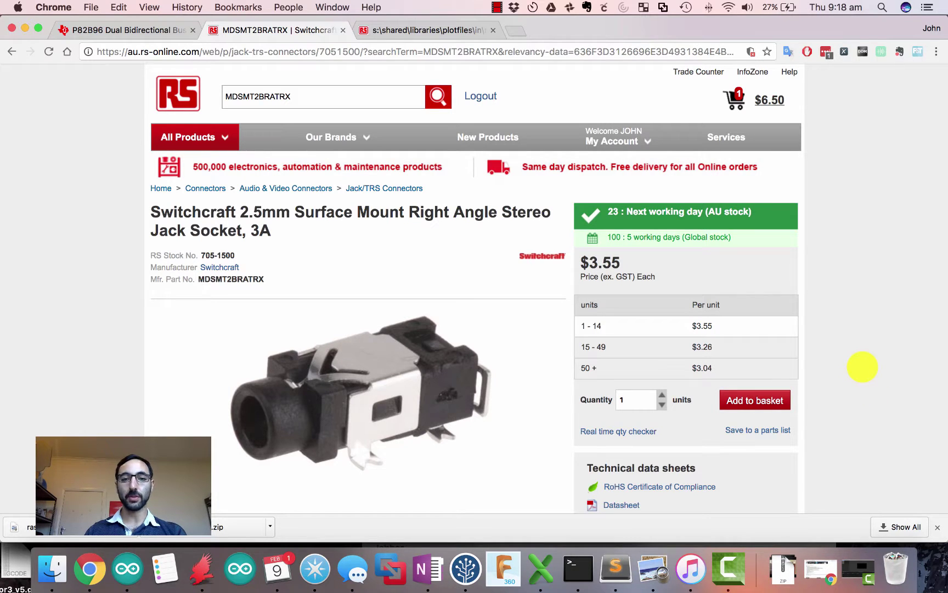
- Scroll the MDSMT2BRATRX product page and open its Datasheet link as a PDF
scroll(862, 368, "down", 5)
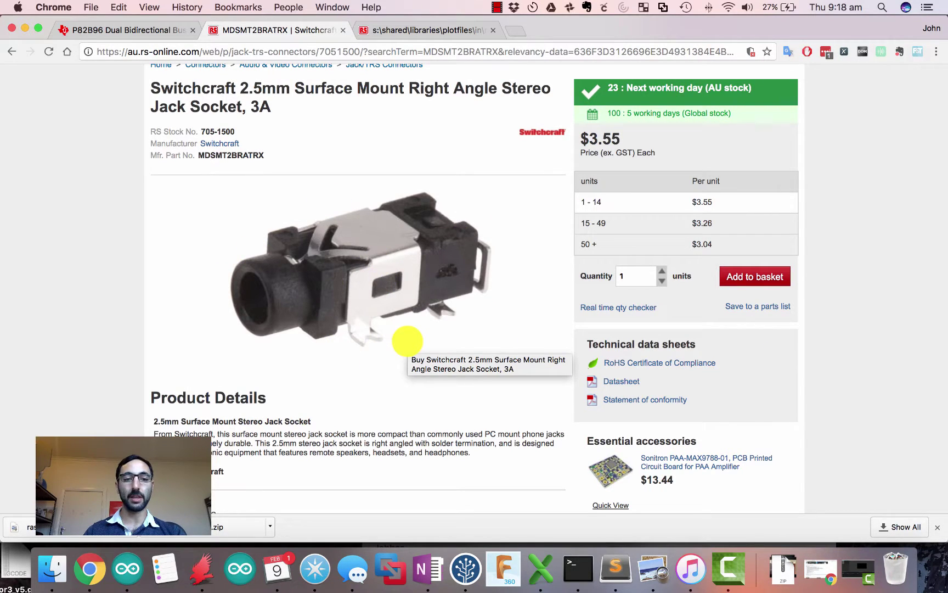
left_click(622, 380)
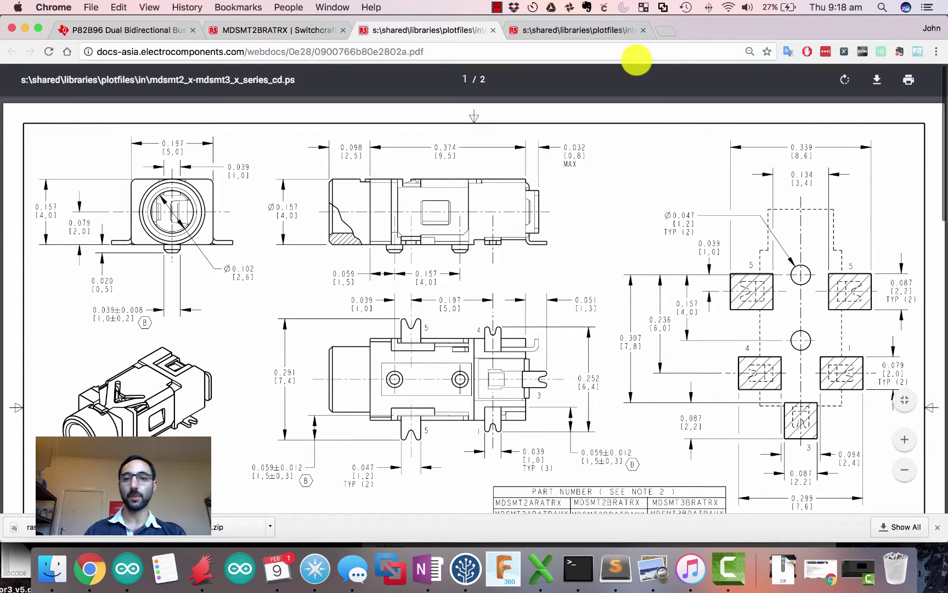
- Close the duplicate datasheet tab and review the PCB layout with 2.2 mm and 2.0 mm pads
left_click(643, 30)
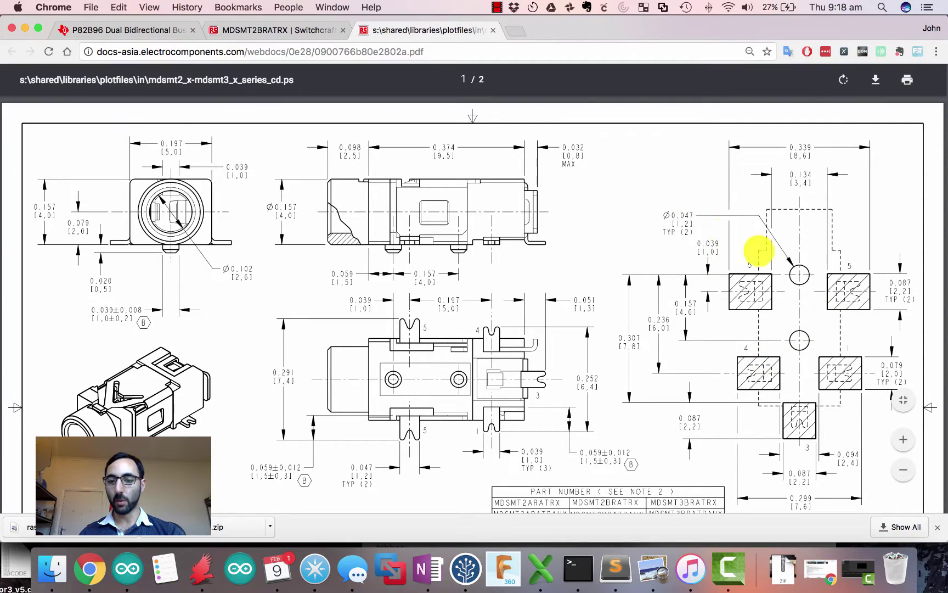
scroll(769, 278, "down", 5)
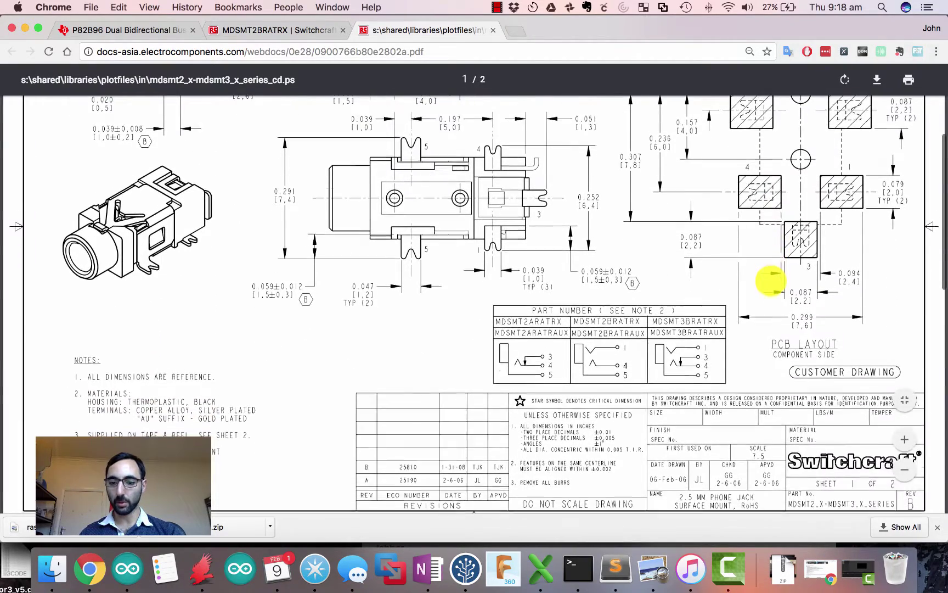
scroll(771, 280, "down", 2)
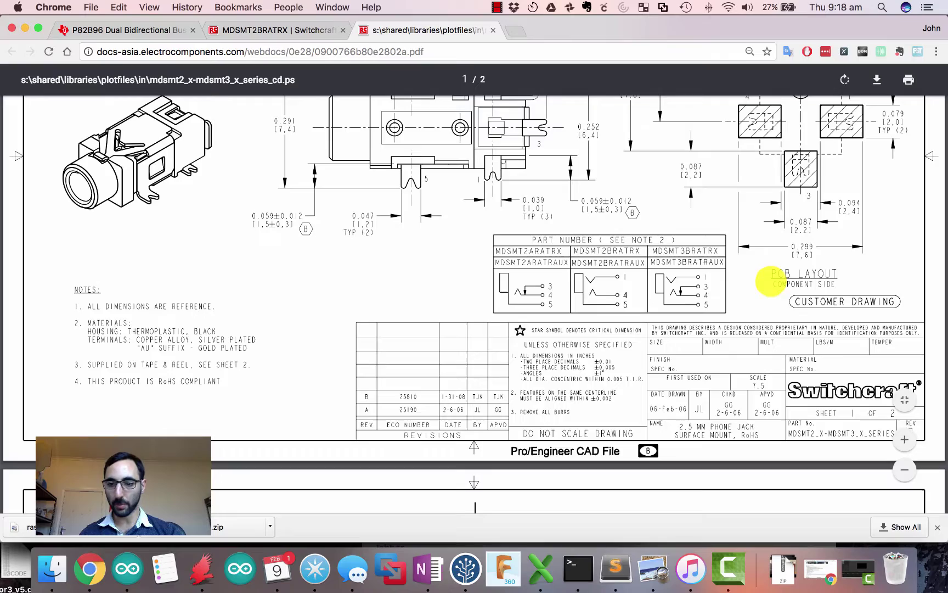
scroll(771, 281, "up", 5)
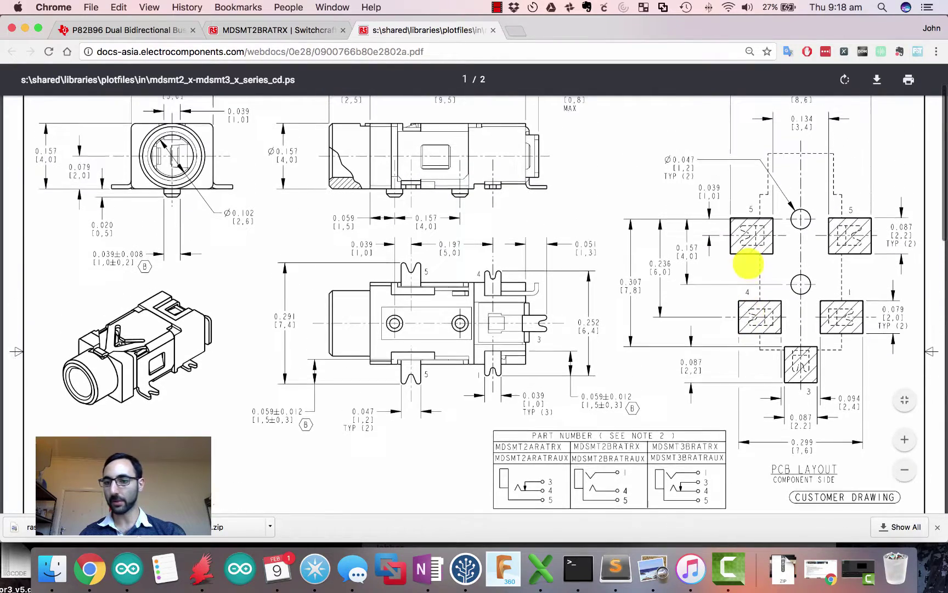
scroll(748, 264, "up", 1)
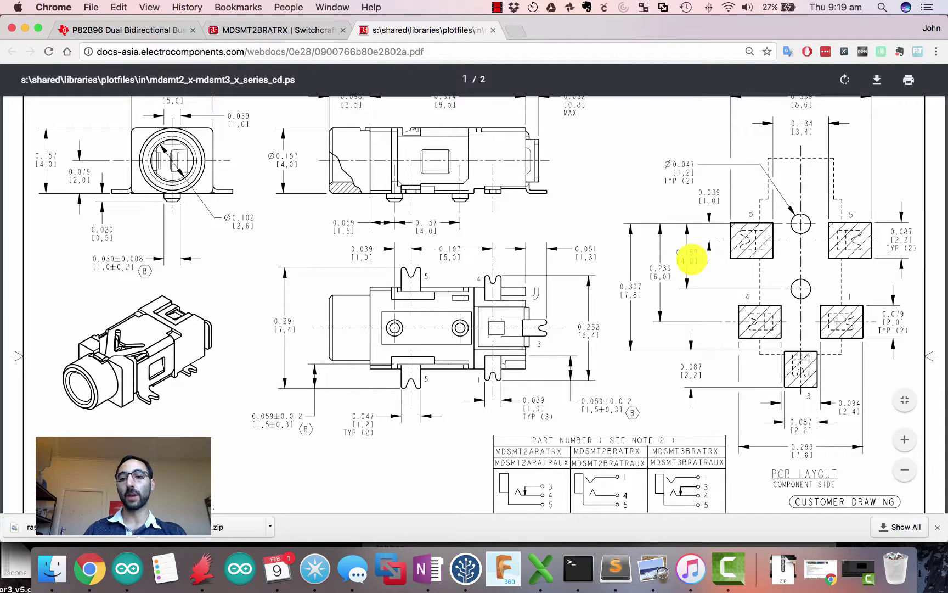
- Convert 4 mm to inches (0.16) in Spotlight, then zoom in on the datasheet's pad layout
left_click(882, 7)
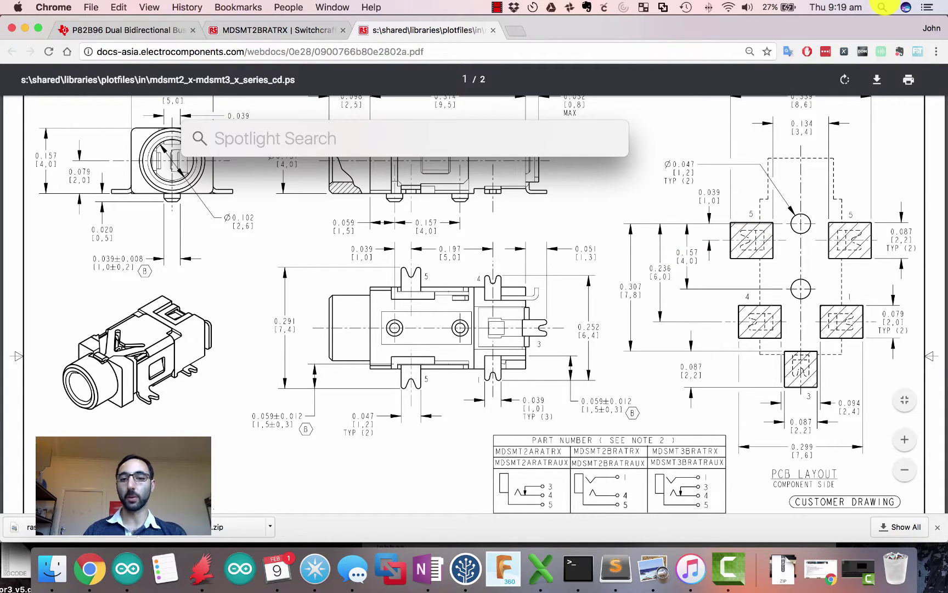
type("4m")
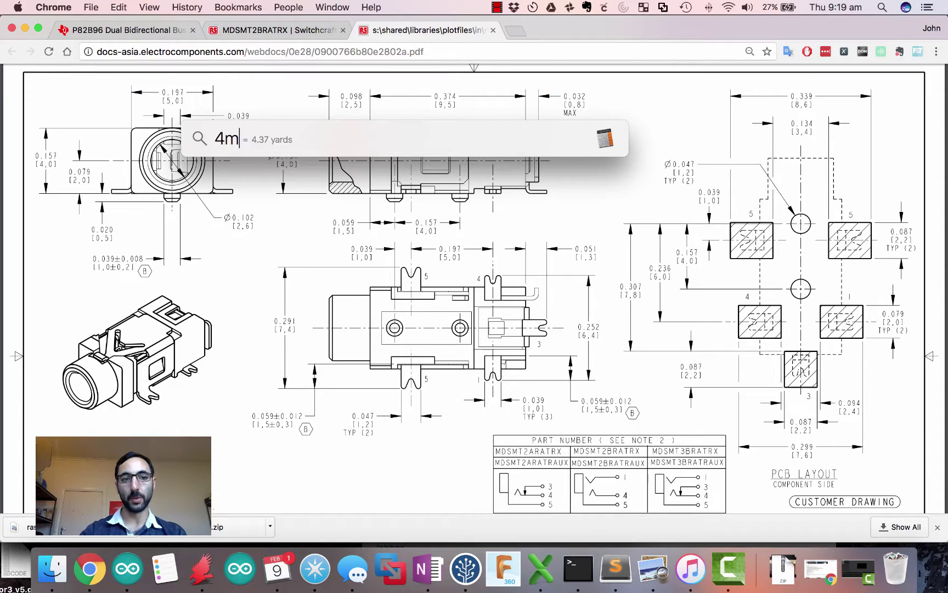
type("m to inch")
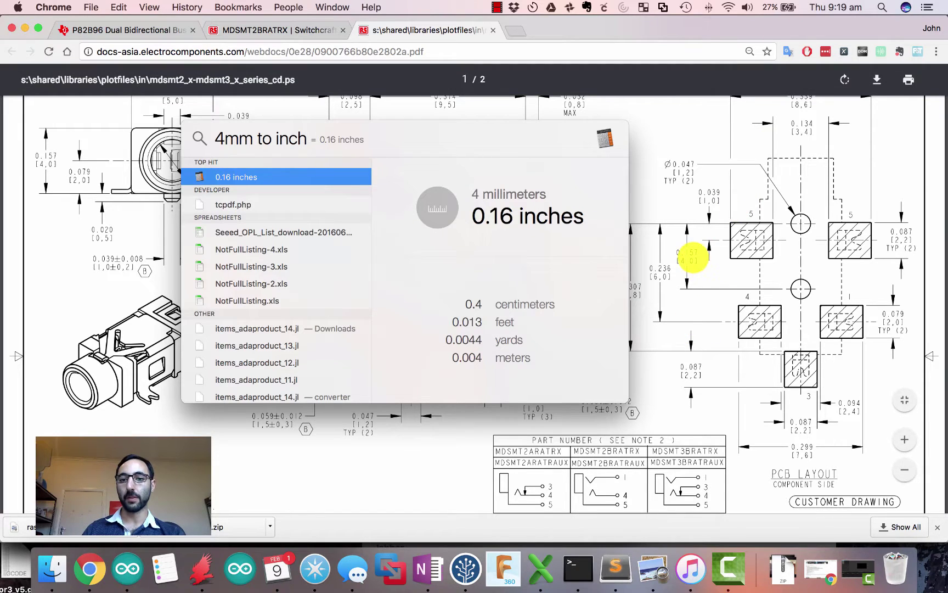
key("Escape")
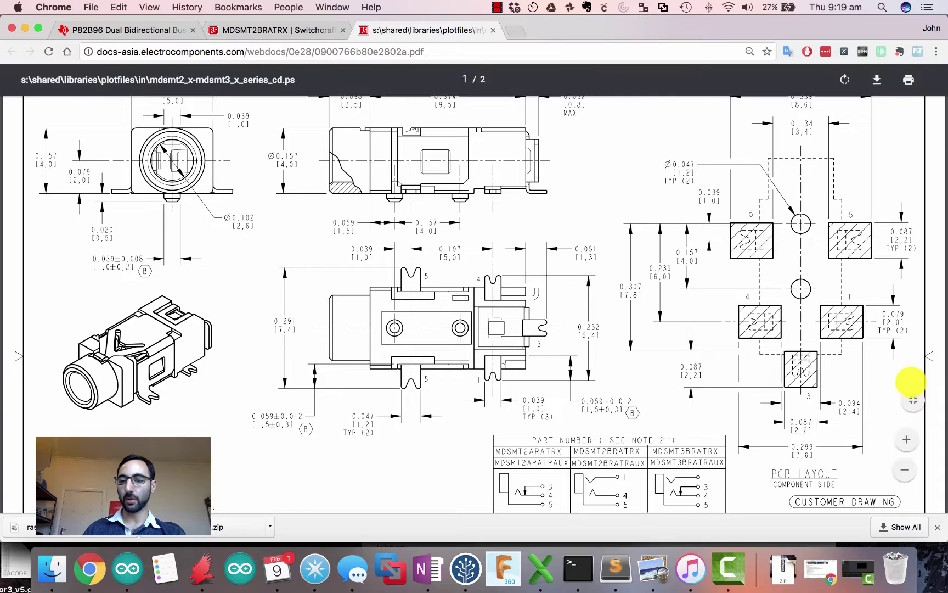
left_click(905, 440)
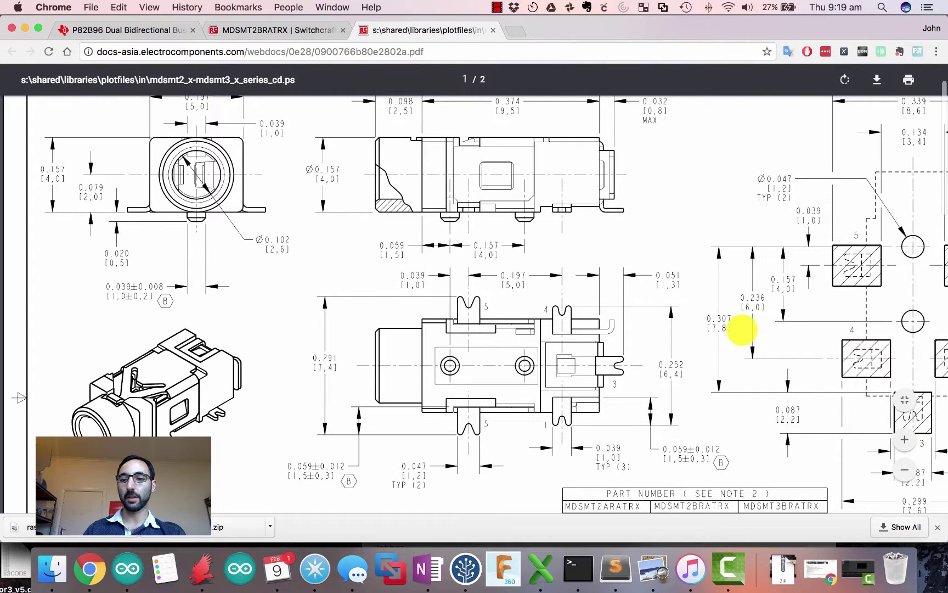
scroll(823, 434, "right", 5)
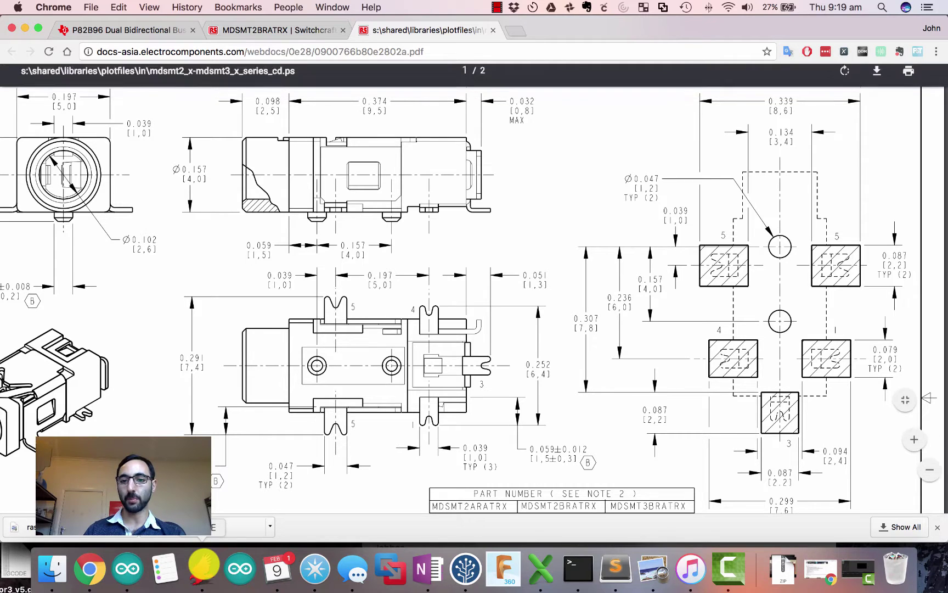
- Open TinkerElectric.lbr from EAGLE's Control Panel and move the library window to the upper left
left_click(203, 565)
right_click(368, 259)
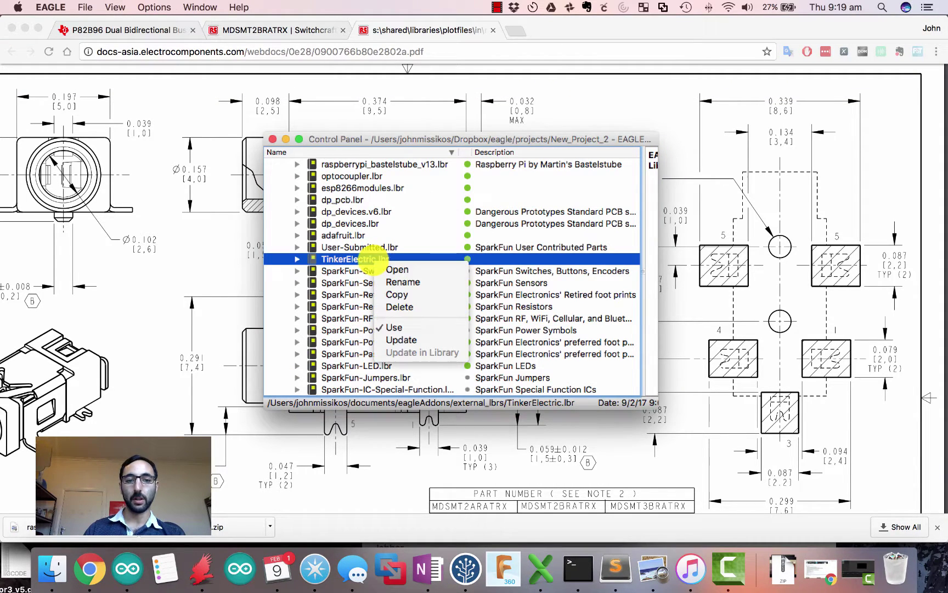
left_click(420, 268)
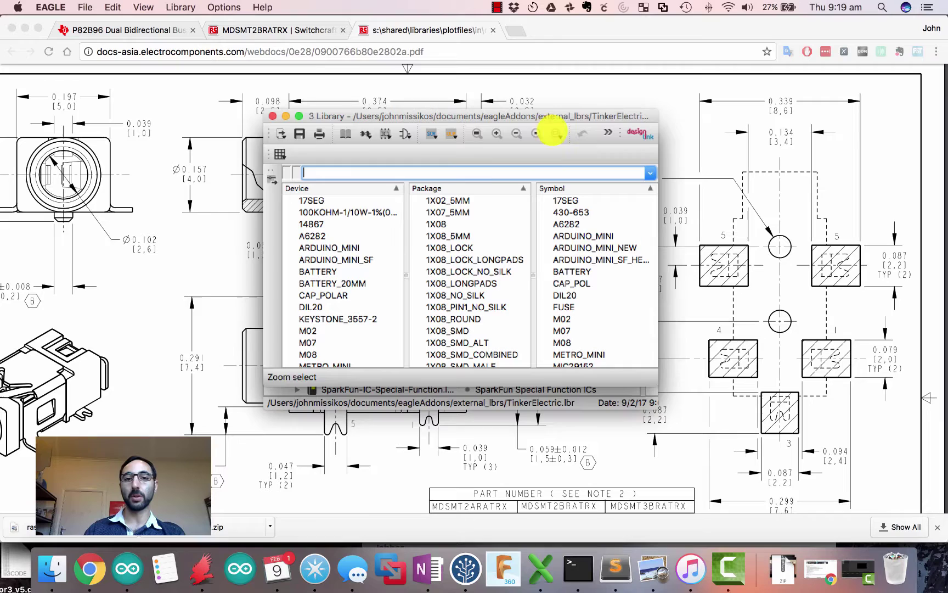
left_click_drag(518, 116, 314, 63)
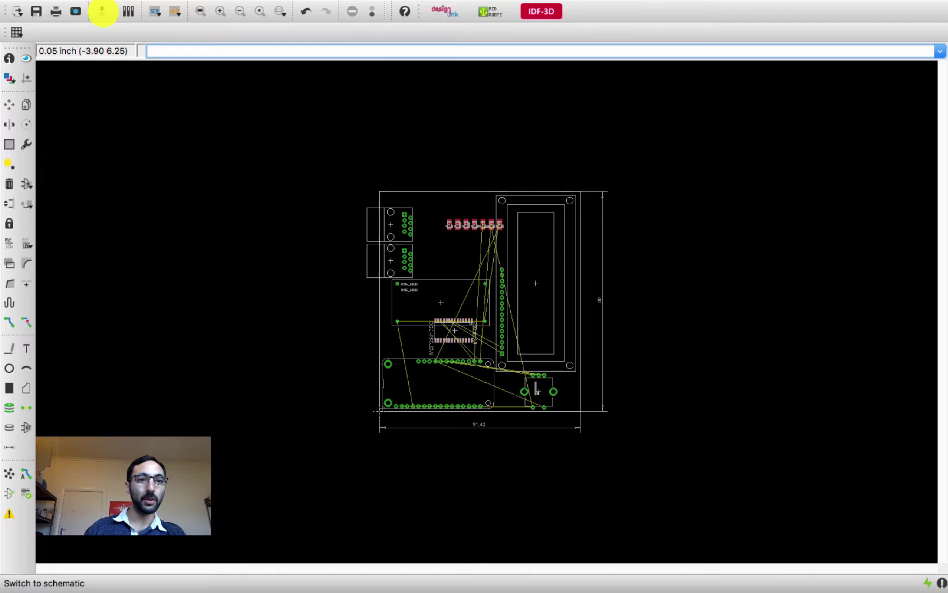
- In the schematic, start adding a part and search the libraries for headphone parts
left_click(102, 11)
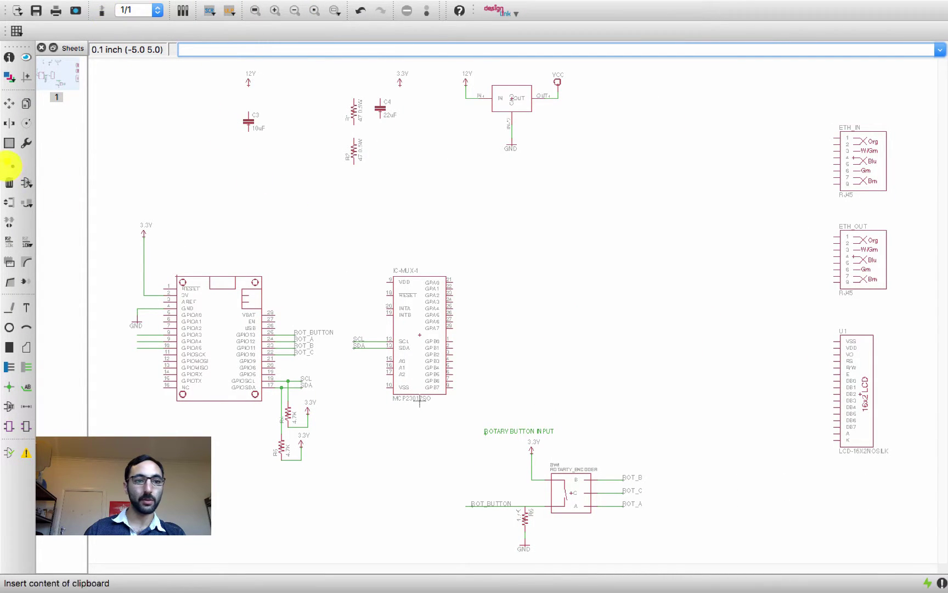
left_click(27, 183)
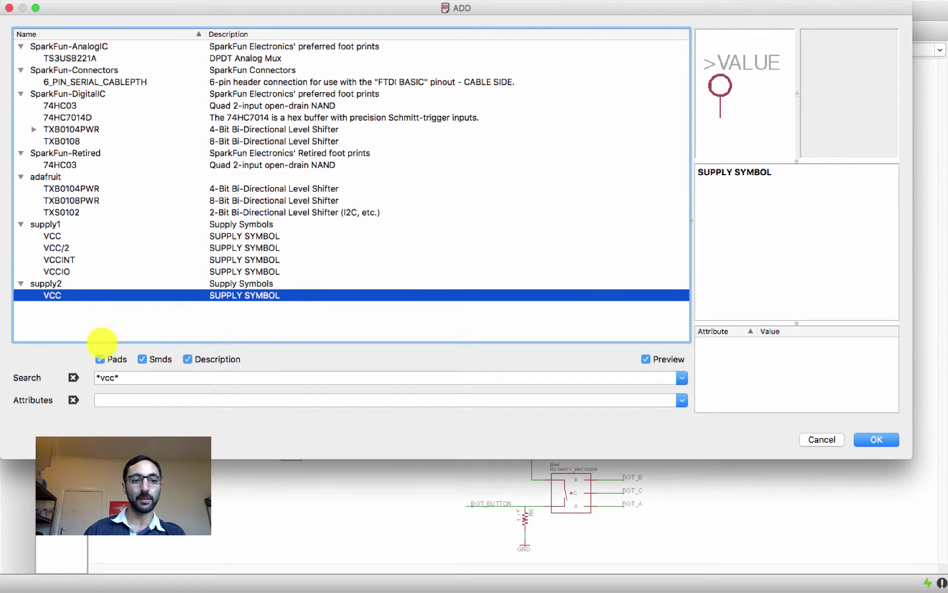
double_click(106, 378)
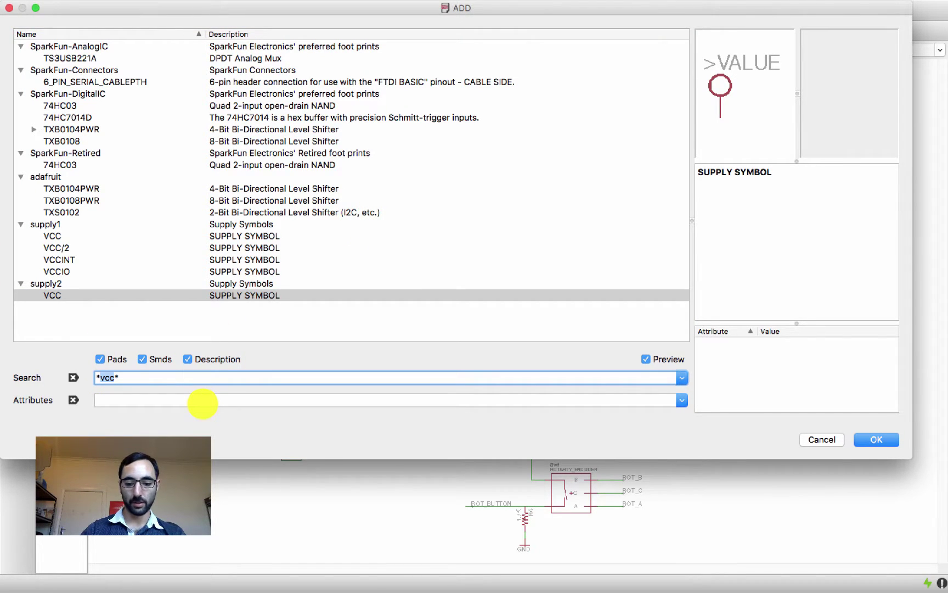
type("headphone*")
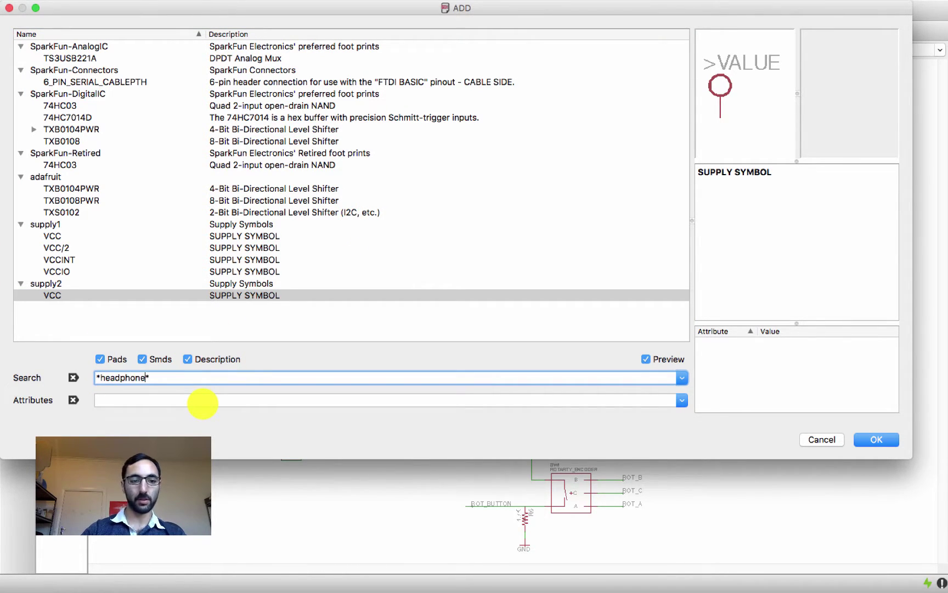
key("Return")
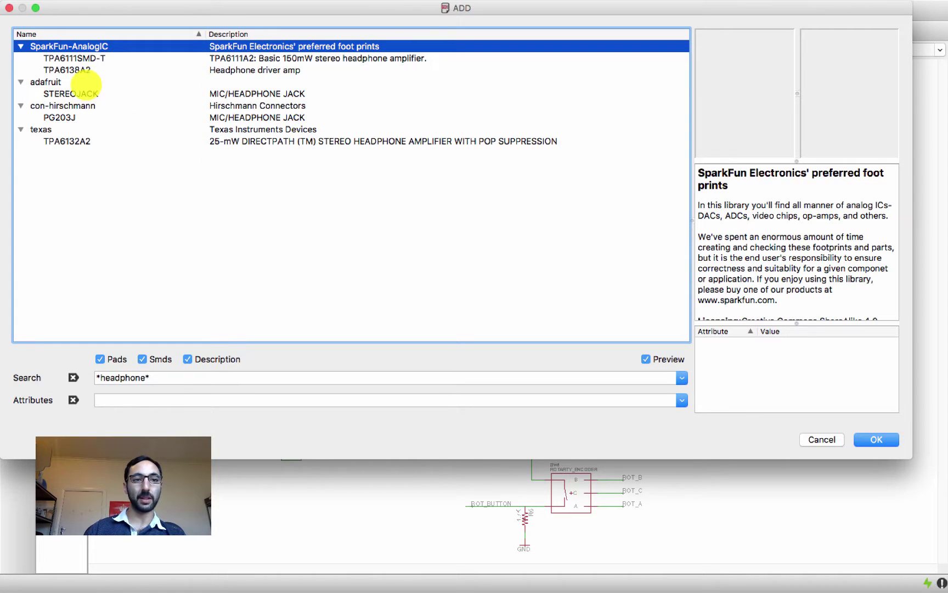
- Preview the TPA6111SMD-T, TPA6138A2 and adafruit STEREOJACK results
left_click(70, 58)
left_click(69, 70)
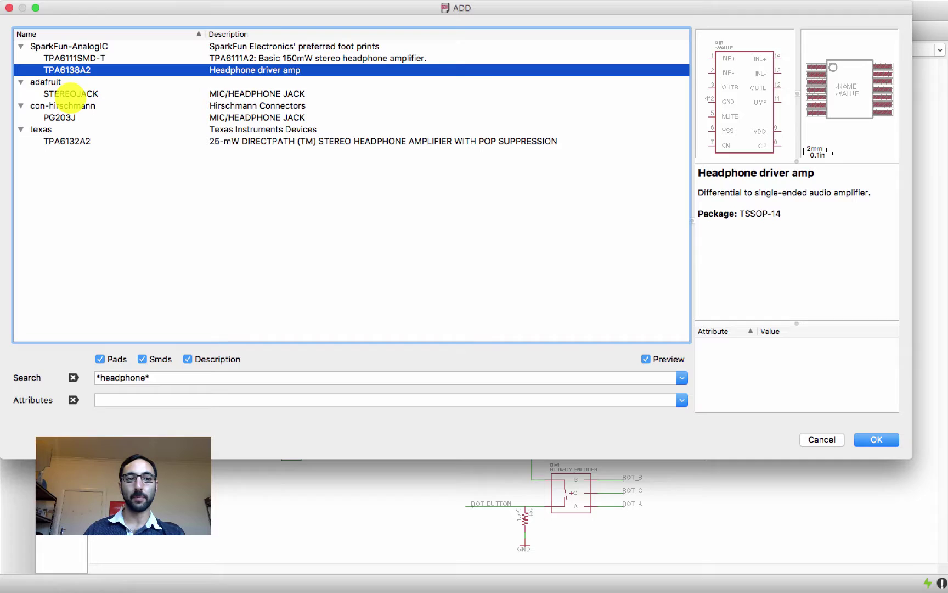
left_click(70, 93)
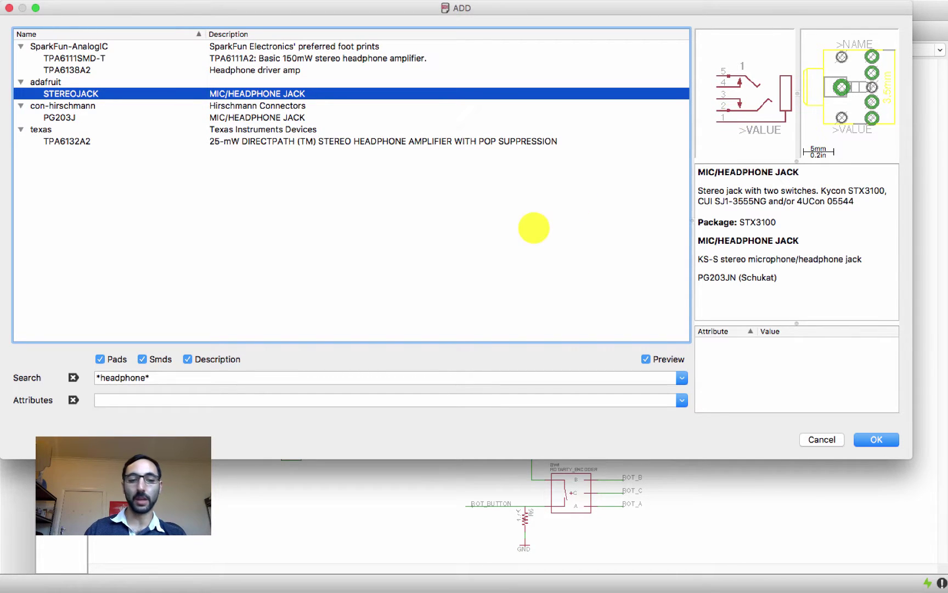
mouse_move(108, 586)
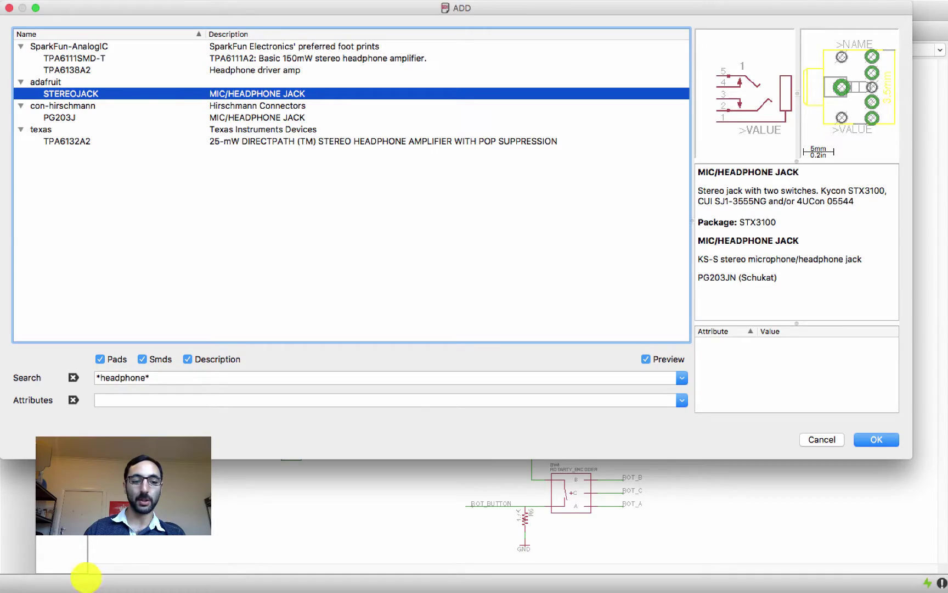
- Scroll through the Switchcraft datasheet in Chrome, then return to EAGLE's headphone search results
left_click(83, 568)
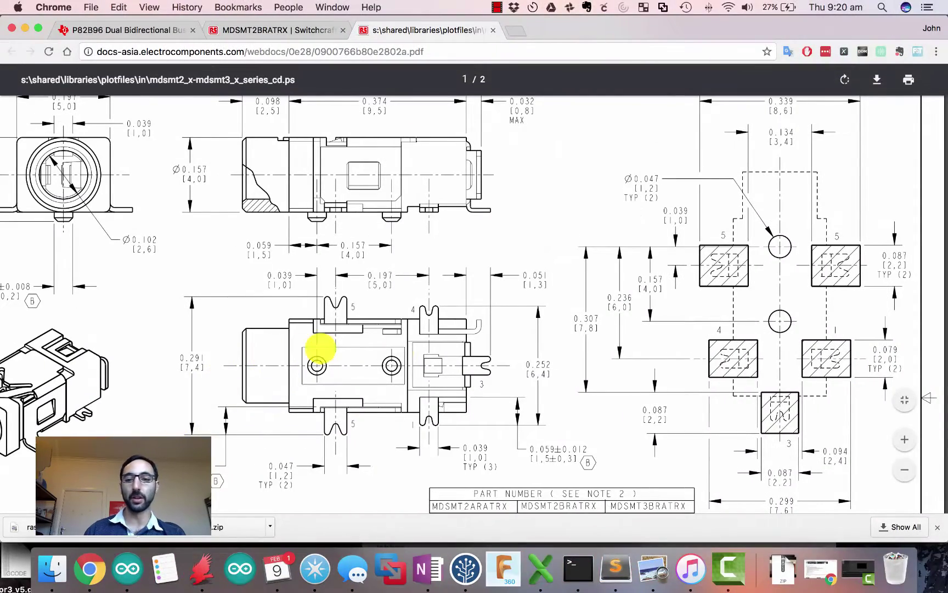
scroll(483, 370, "down", 5)
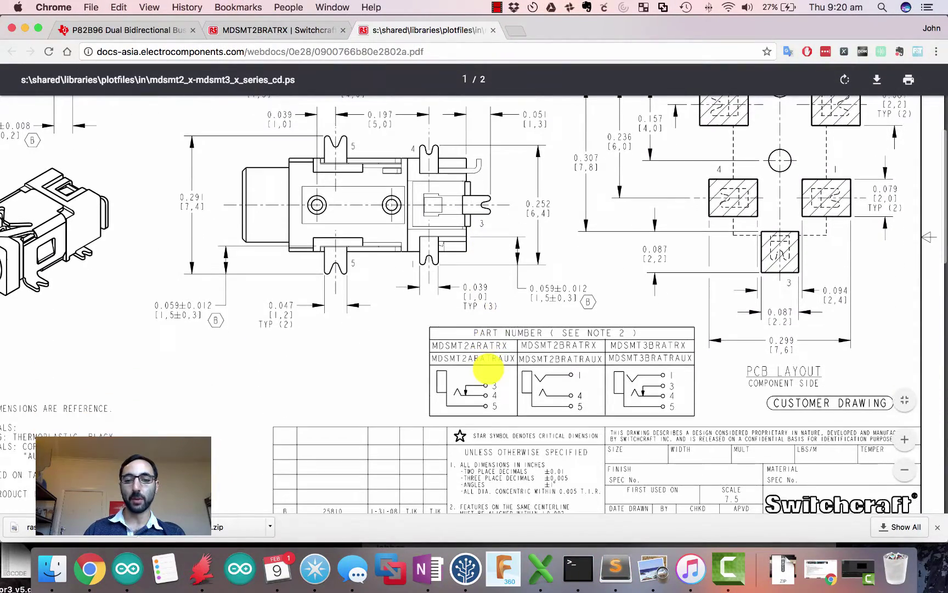
scroll(488, 370, "down", 1)
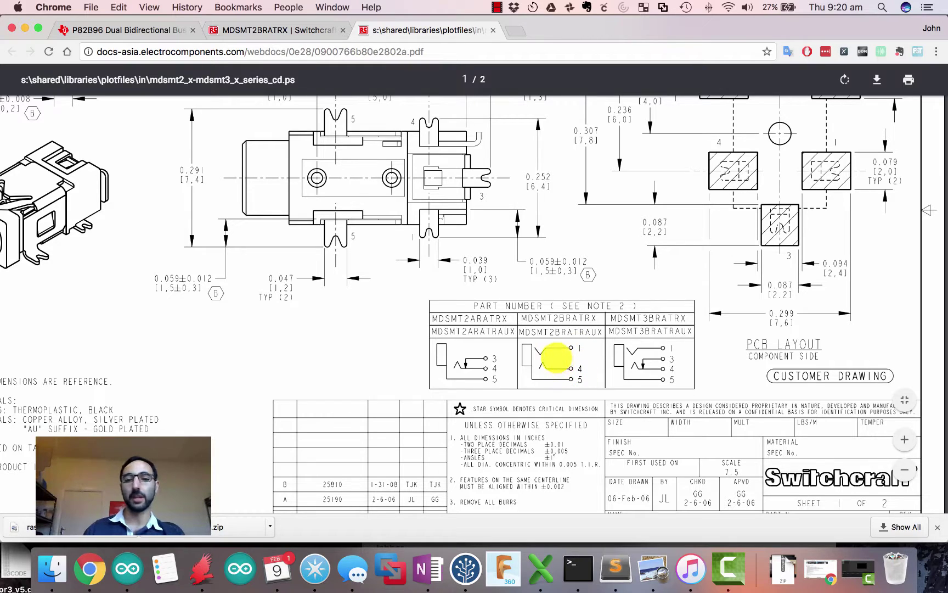
key("super+Tab")
key("super+Tab")
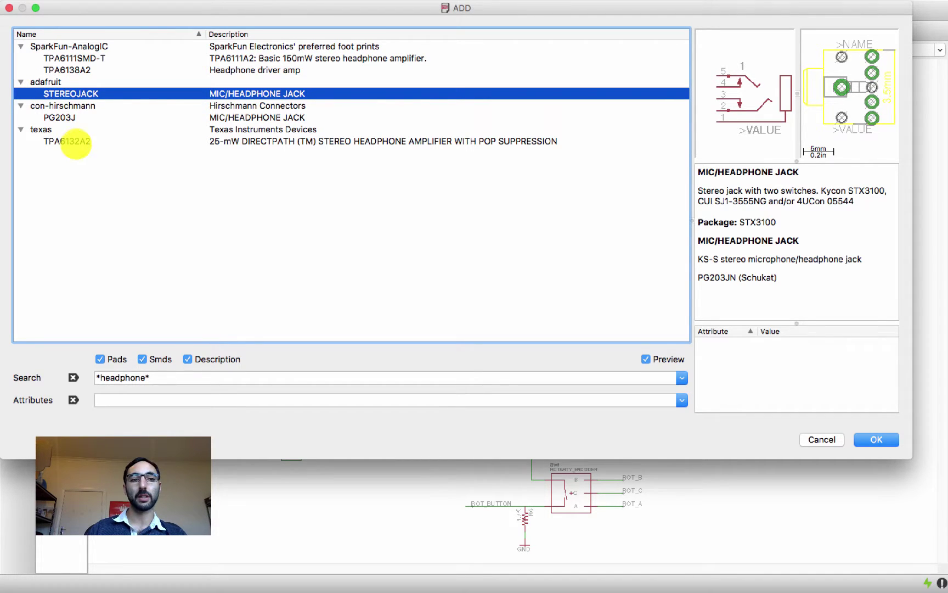
- Compare the adafruit STEREOJACK and PG203J jack previews in the Add dialog
left_click(75, 141)
left_click(62, 118)
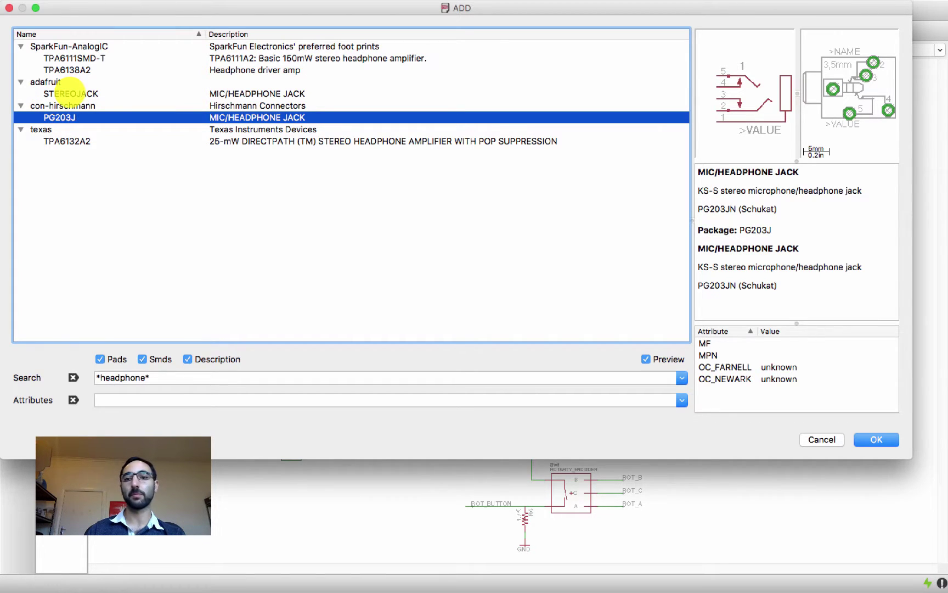
left_click(72, 93)
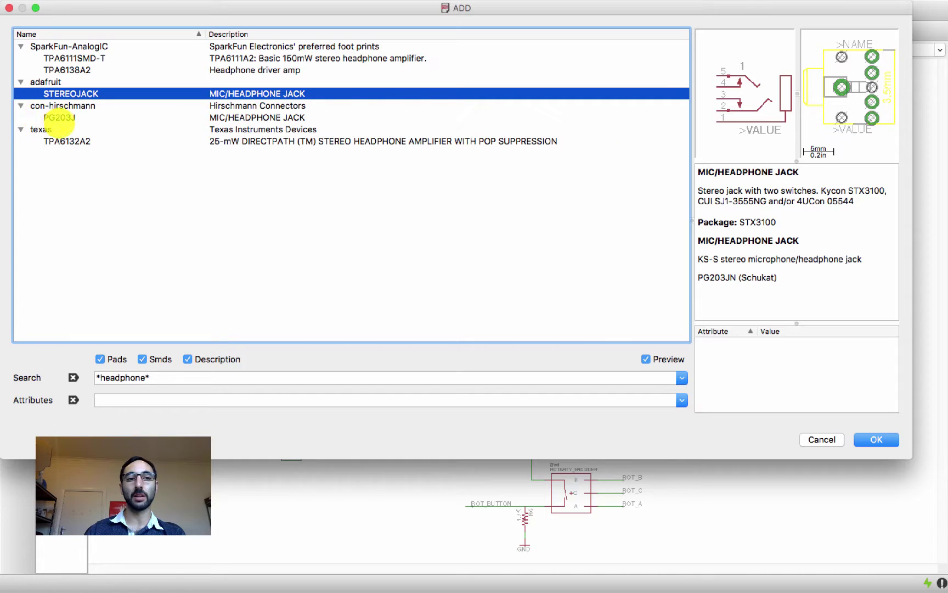
left_click(59, 117)
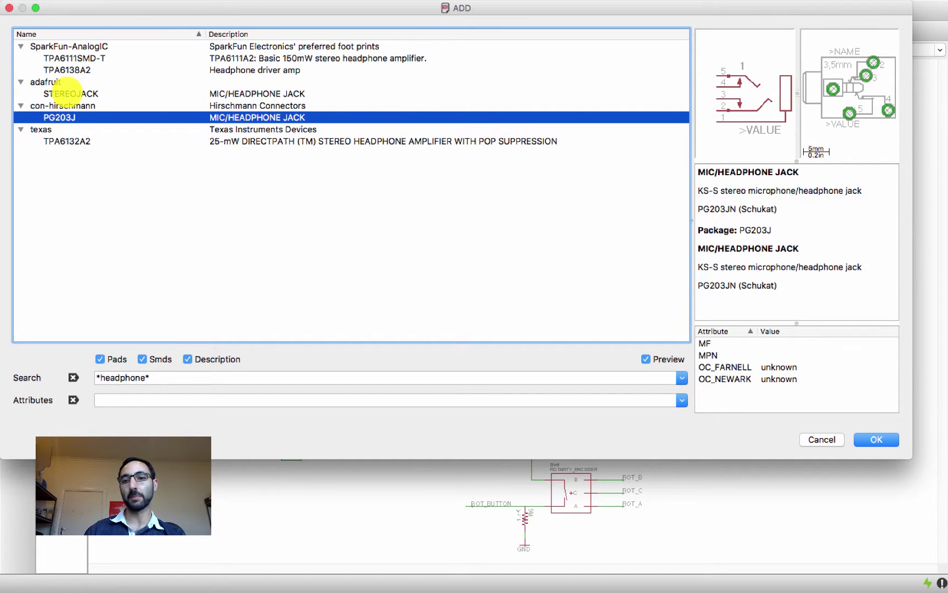
left_click(71, 93)
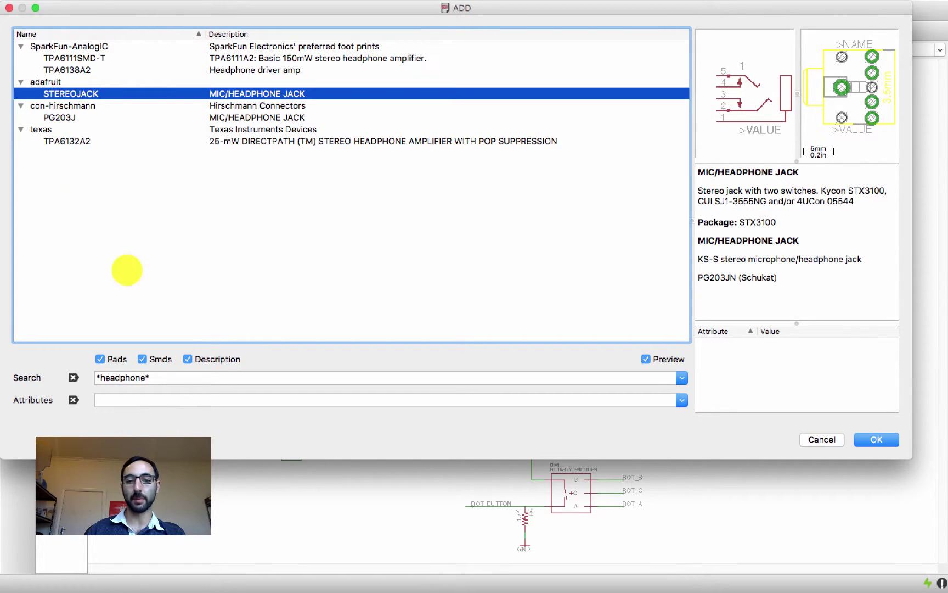
- Check the Switchcraft jack drawing in the datasheet, then cancel the Add dialog without placing a part
key("super+Tab")
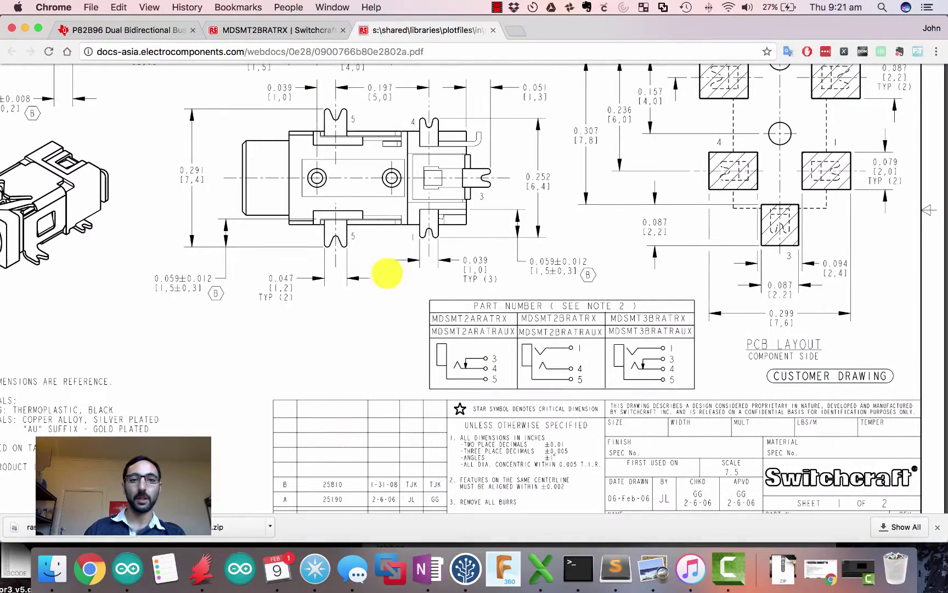
key("super+Tab")
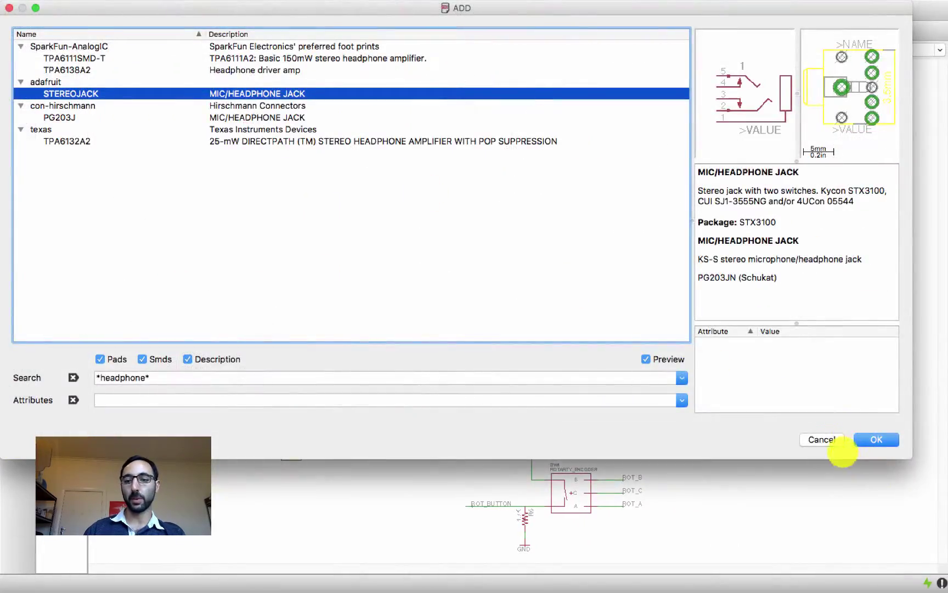
left_click(837, 442)
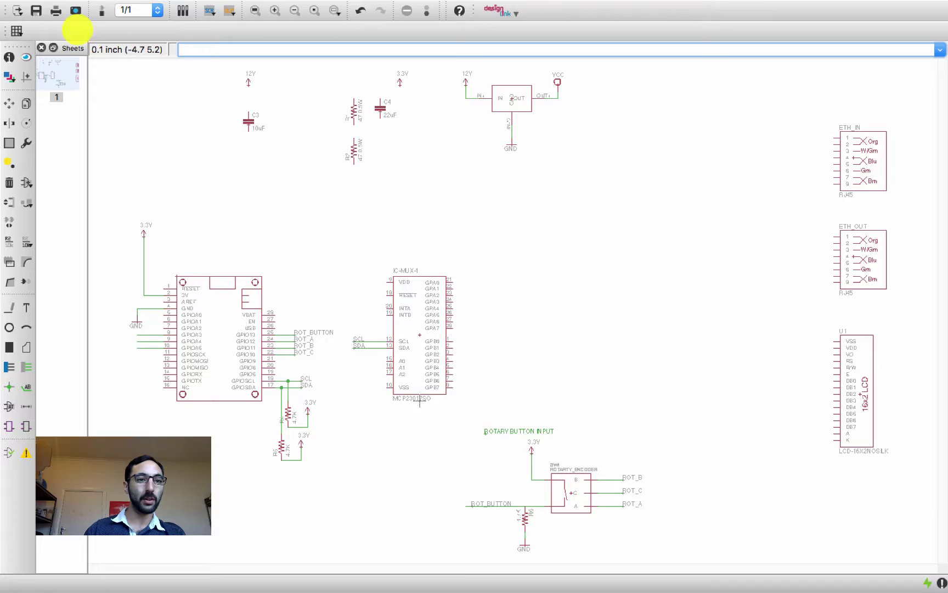
- Switch to the board, take it out of full screen, and bring the Control Panel forward
left_click(75, 11)
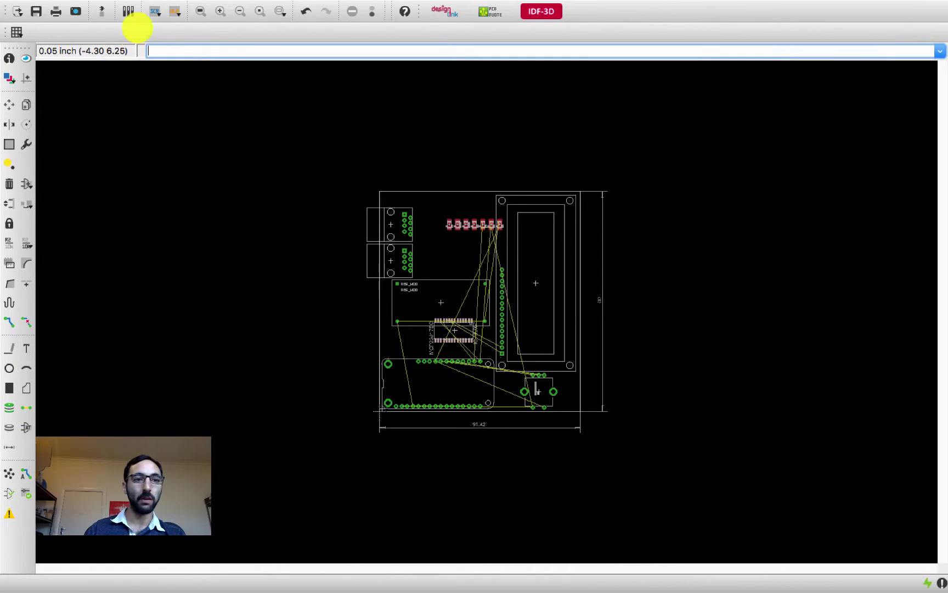
mouse_move(145, 2)
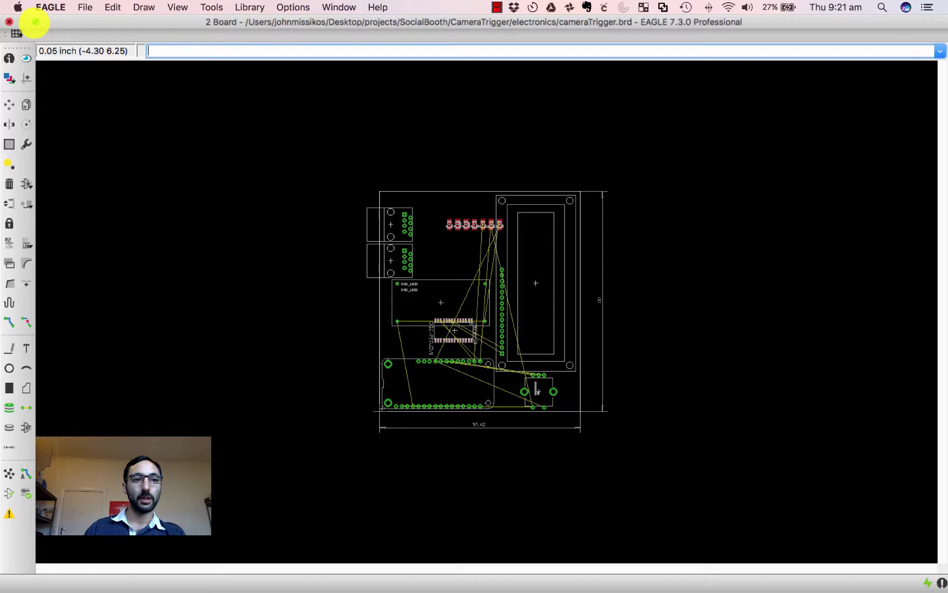
left_click(34, 22)
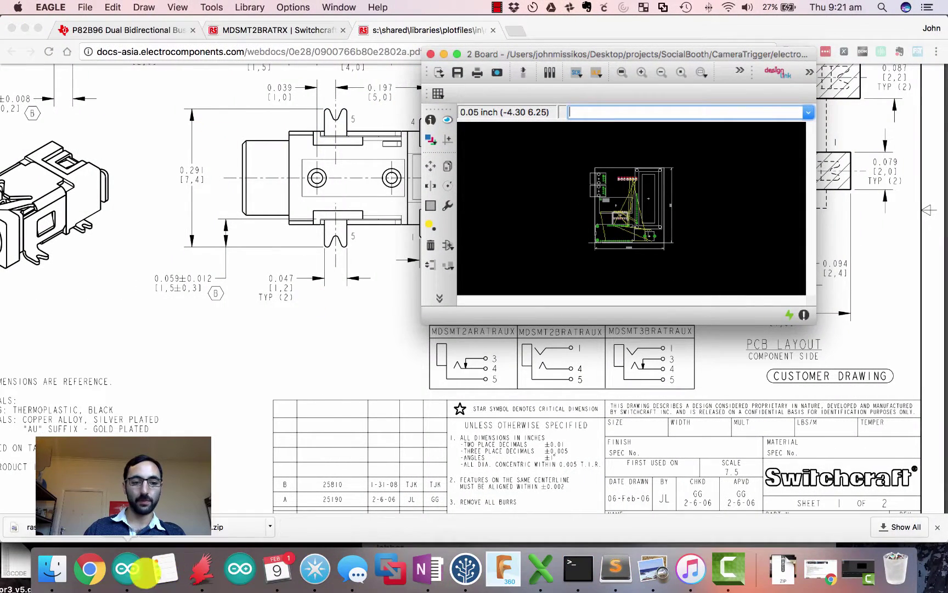
right_click(201, 568)
mouse_move(232, 478)
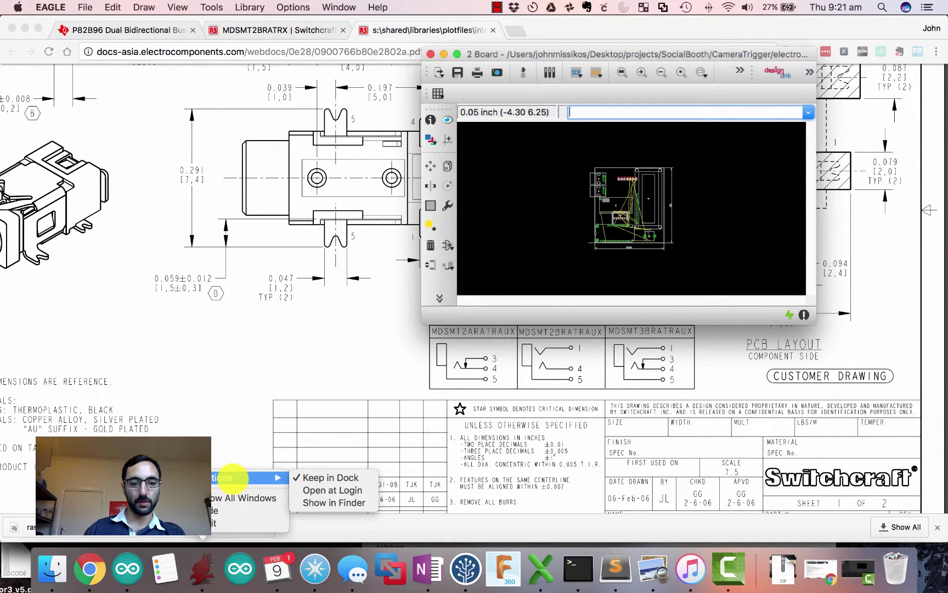
left_click(242, 497)
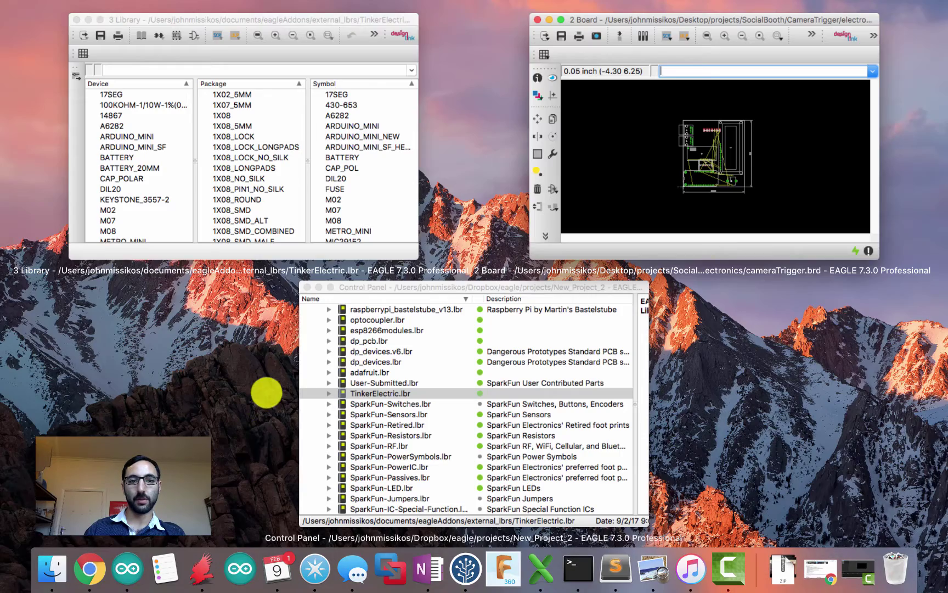
left_click(420, 360)
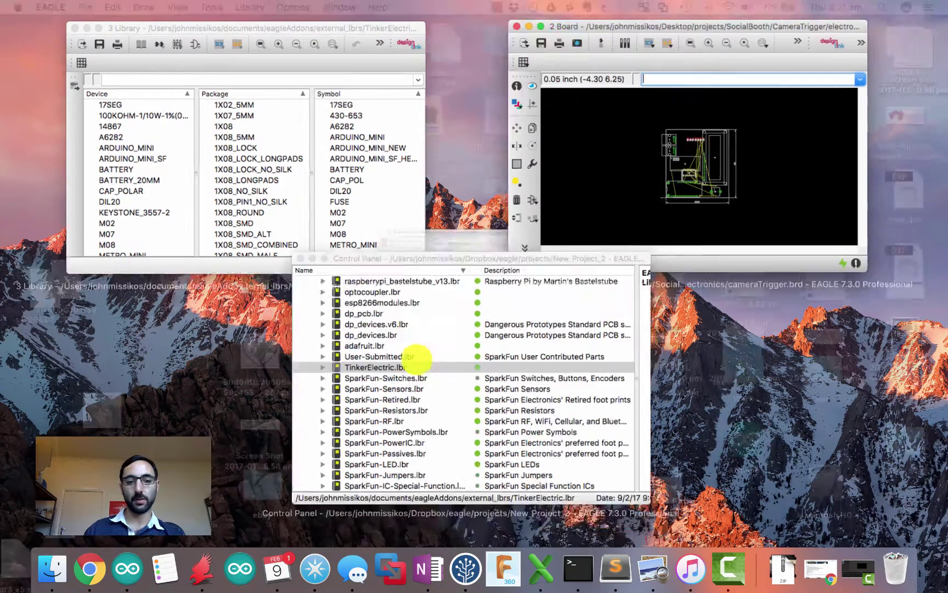
- Open adafruit.lbr from the Control Panel and enlarge its library window
scroll(391, 302, "up", 5)
scroll(387, 300, "down", 4)
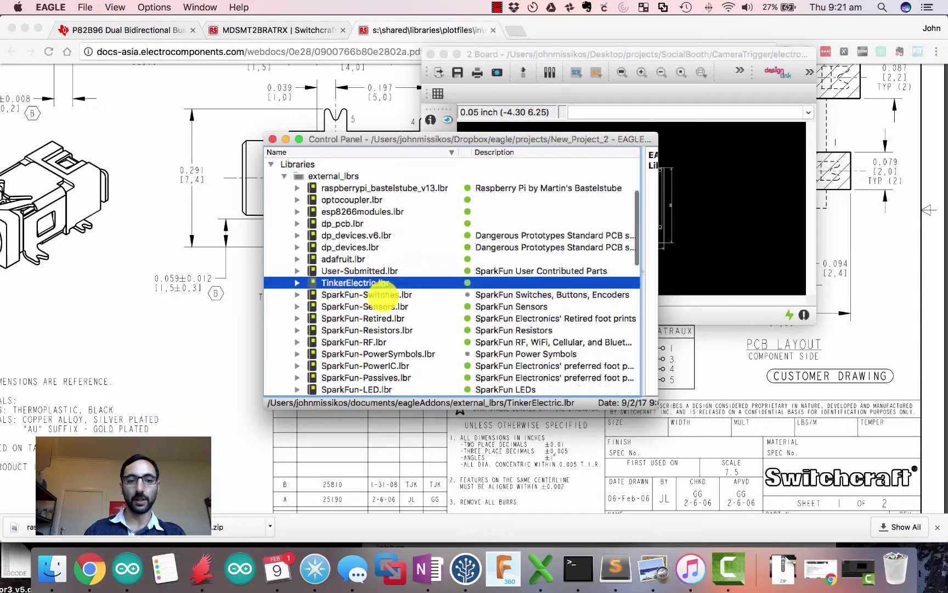
scroll(330, 299, "down", 5)
scroll(339, 297, "up", 6)
right_click(338, 282)
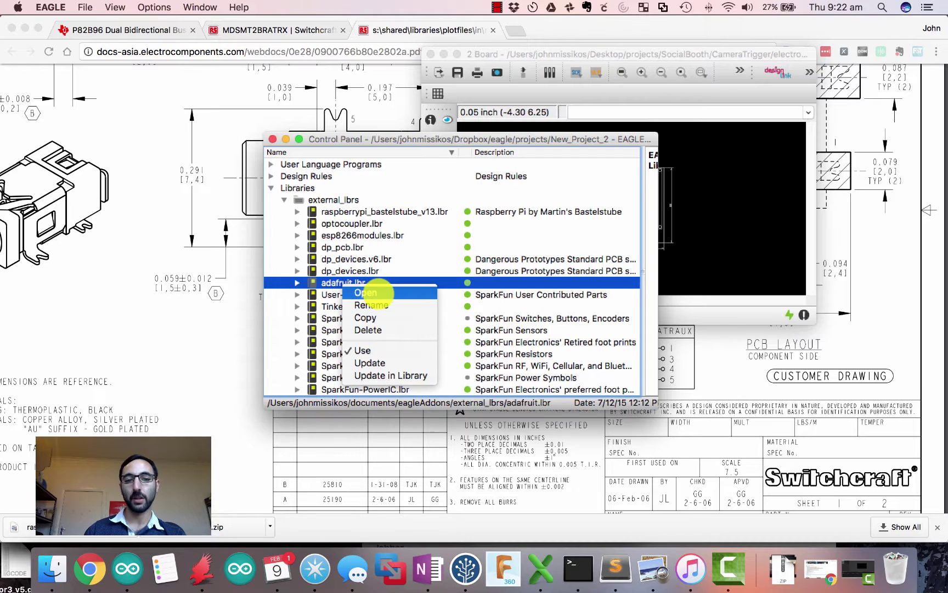
left_click(366, 292)
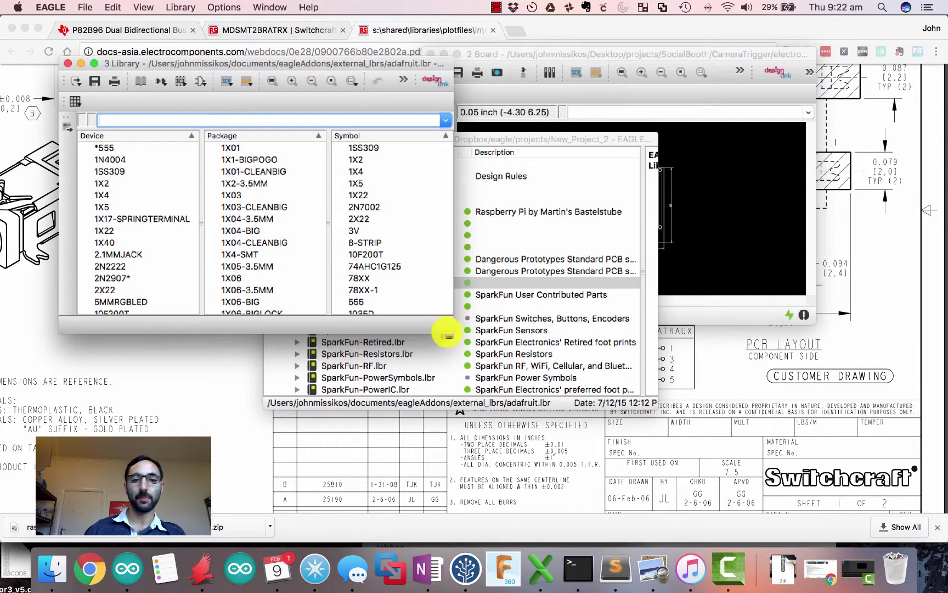
left_click_drag(692, 427, 790, 452)
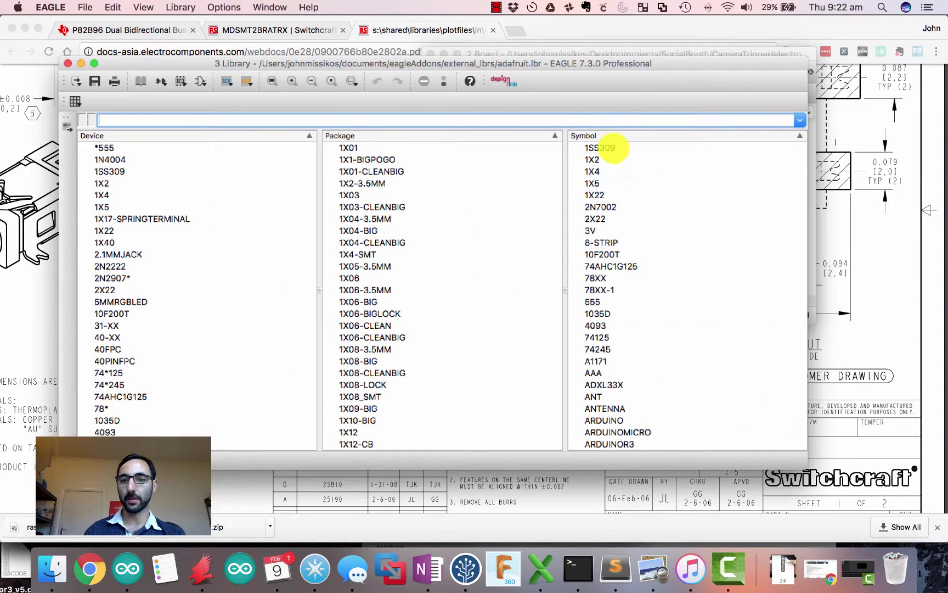
- Browse down the adafruit library's symbol list
scroll(620, 335, "down", 10)
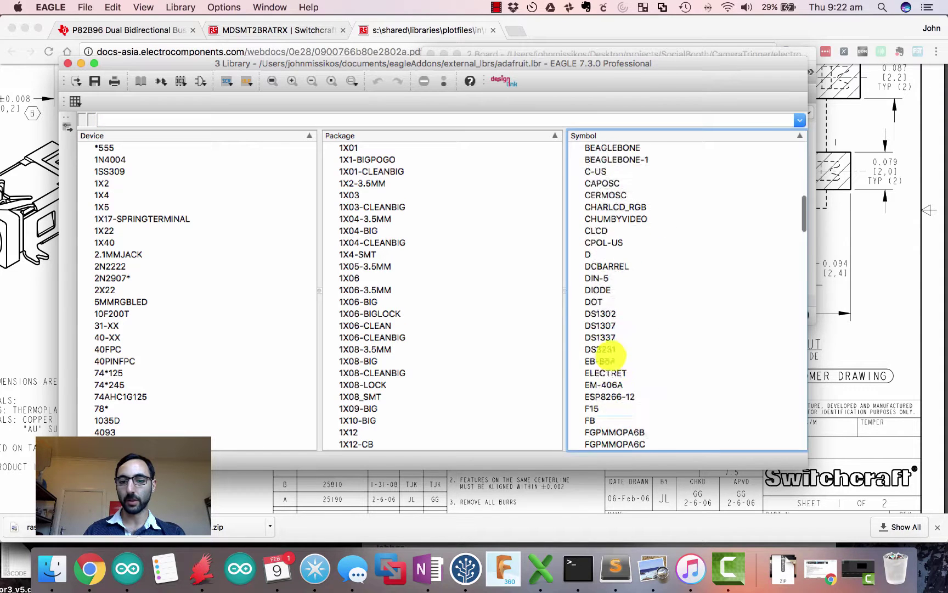
left_click(610, 207)
key("s")
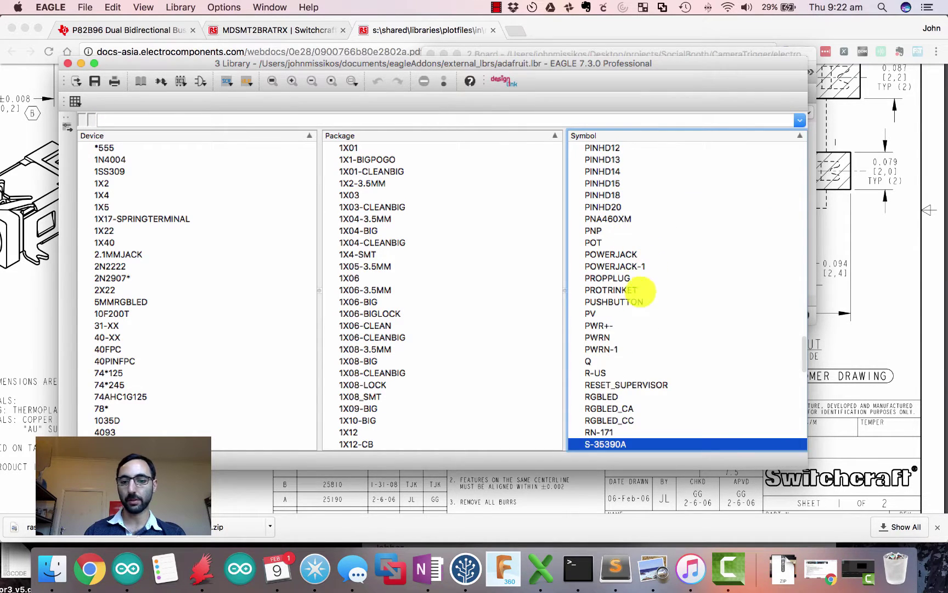
key("d")
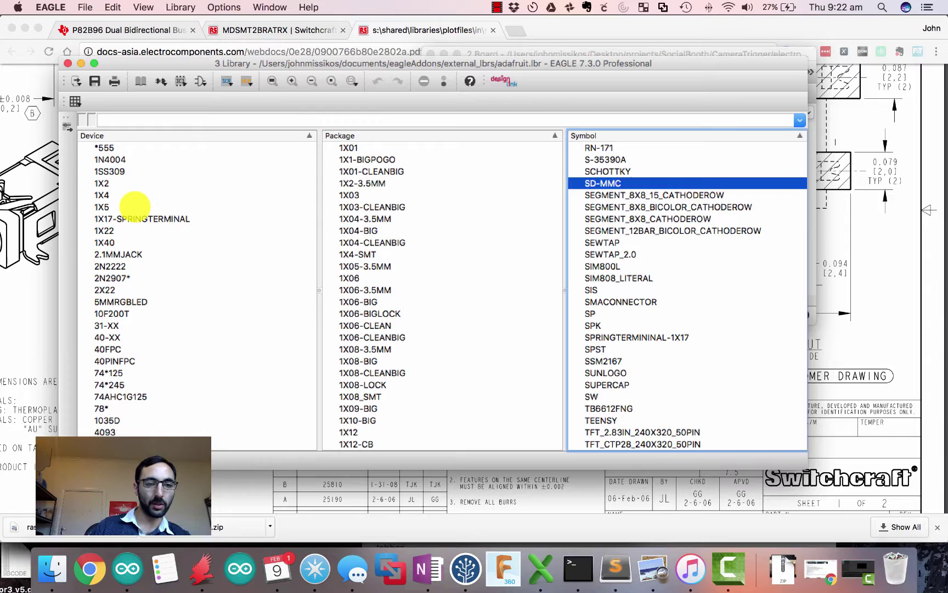
- Scroll down the device list and select the STEREOJACK device
left_click(150, 314)
scroll(149, 319, "down", 15)
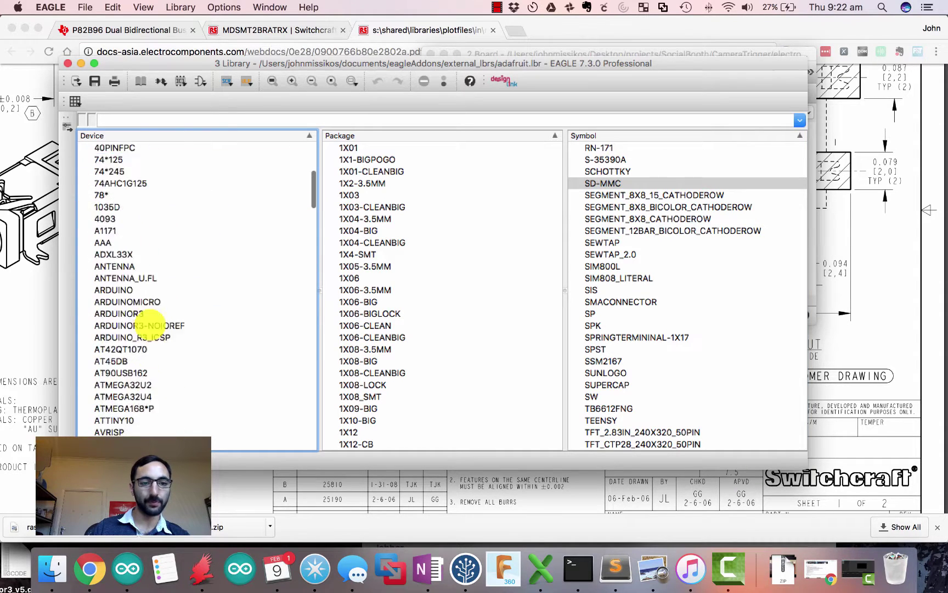
scroll(149, 326, "down", 10)
left_click(150, 325)
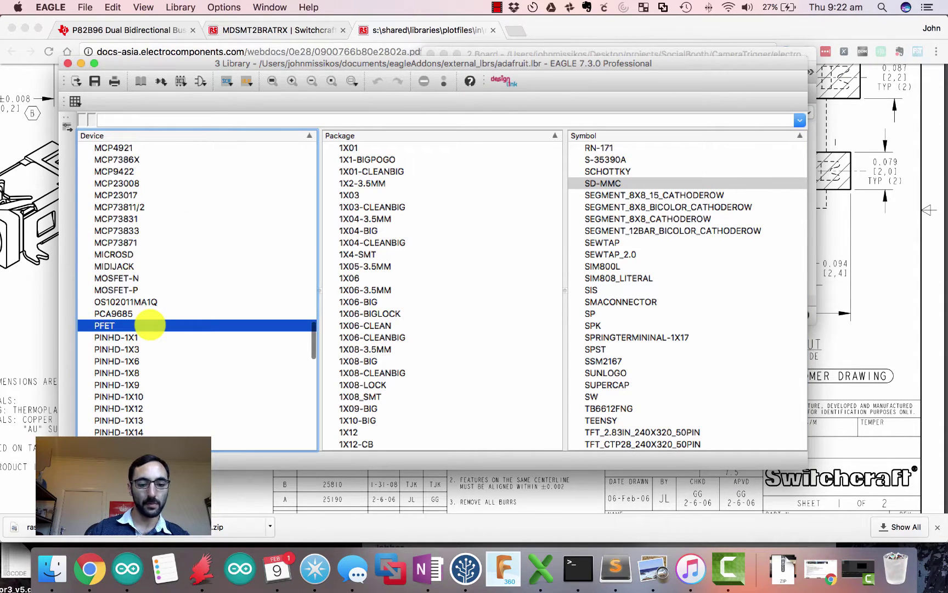
scroll(150, 325, "down", 5)
scroll(172, 345, "down", 5)
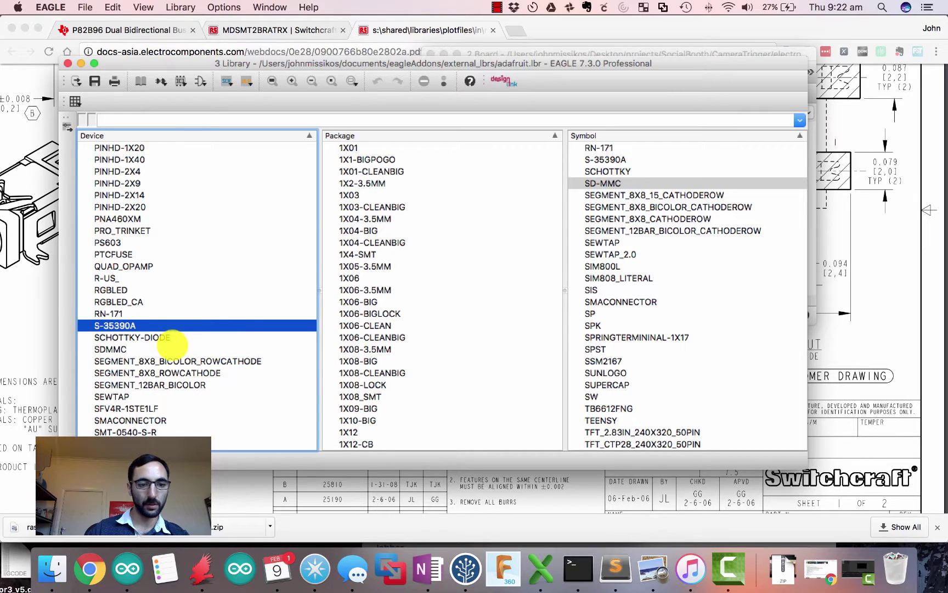
scroll(173, 345, "down", 3)
scroll(170, 351, "down", 1)
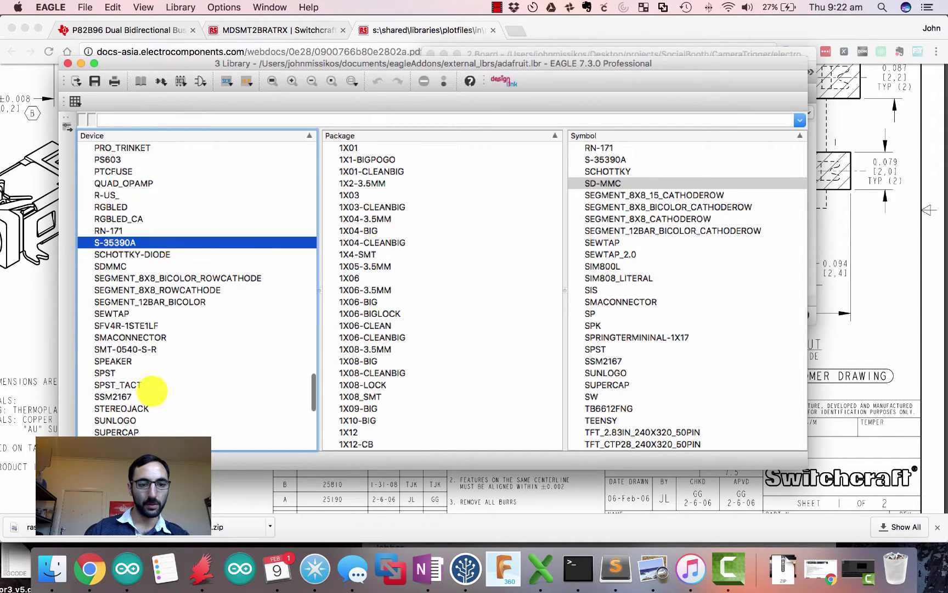
left_click(137, 408)
- Open the STEREOJACK device, inspect its gate properties showing symbol KS-S, and close them unchanged
double_click(142, 409)
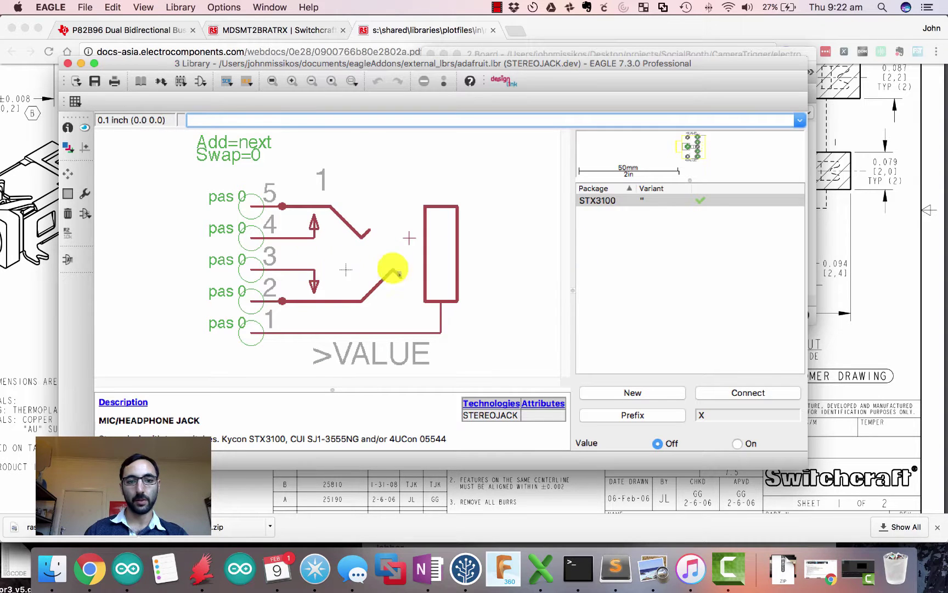
right_click(409, 238)
left_click(445, 333)
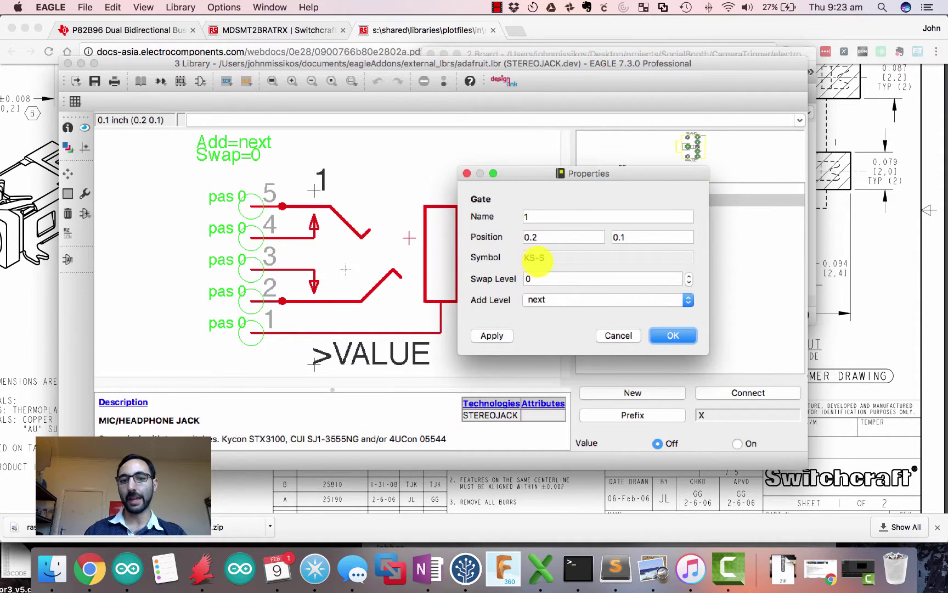
key("Return")
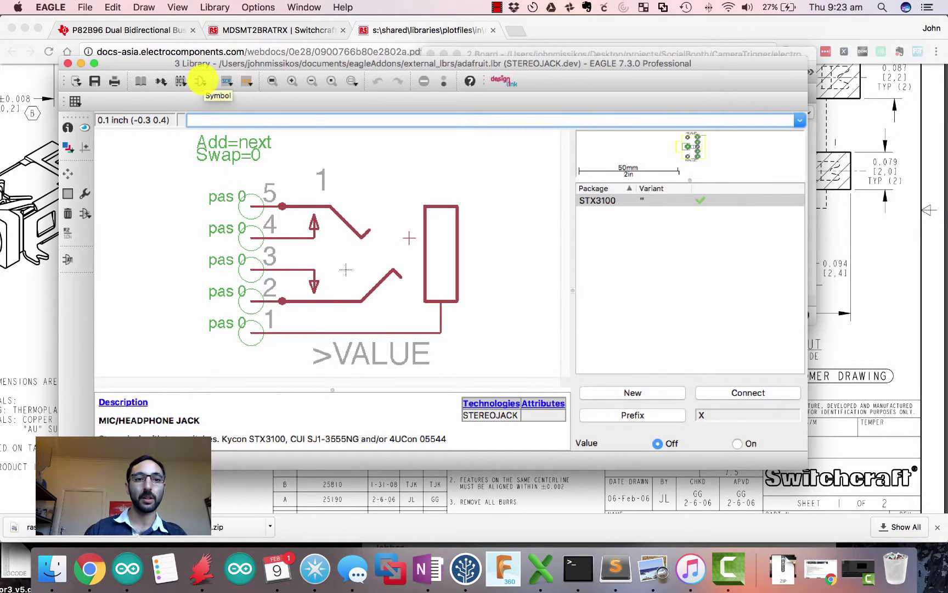
- Find the KS-S symbol in the adafruit symbol list and open it for editing
left_click(200, 82)
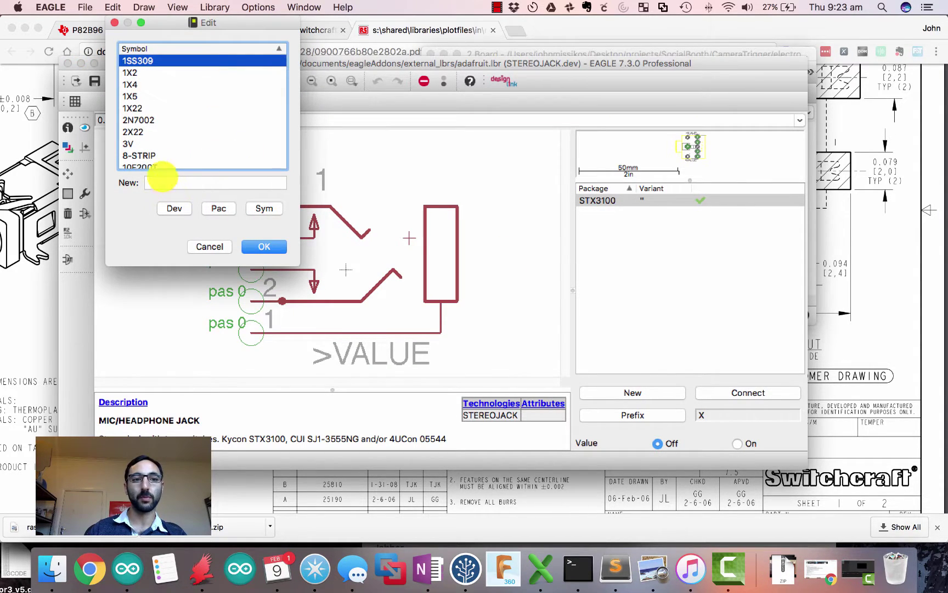
left_click(155, 120)
key("s")
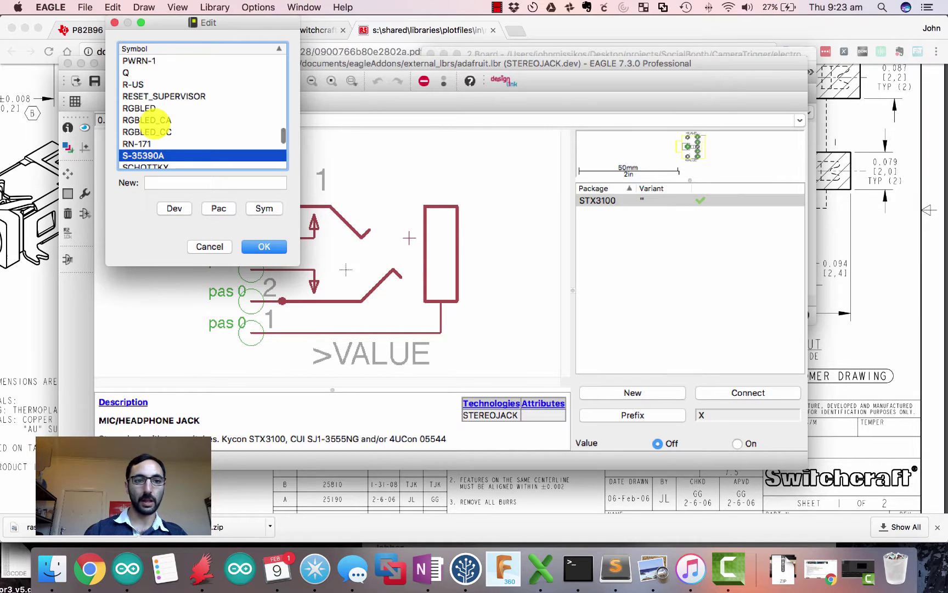
scroll(159, 126, "down", 4)
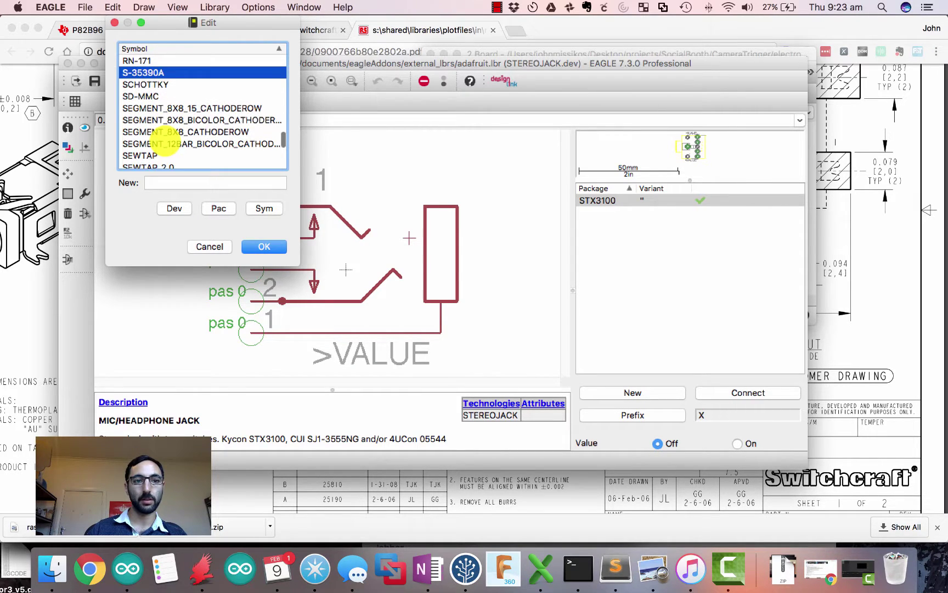
scroll(165, 145, "down", 3)
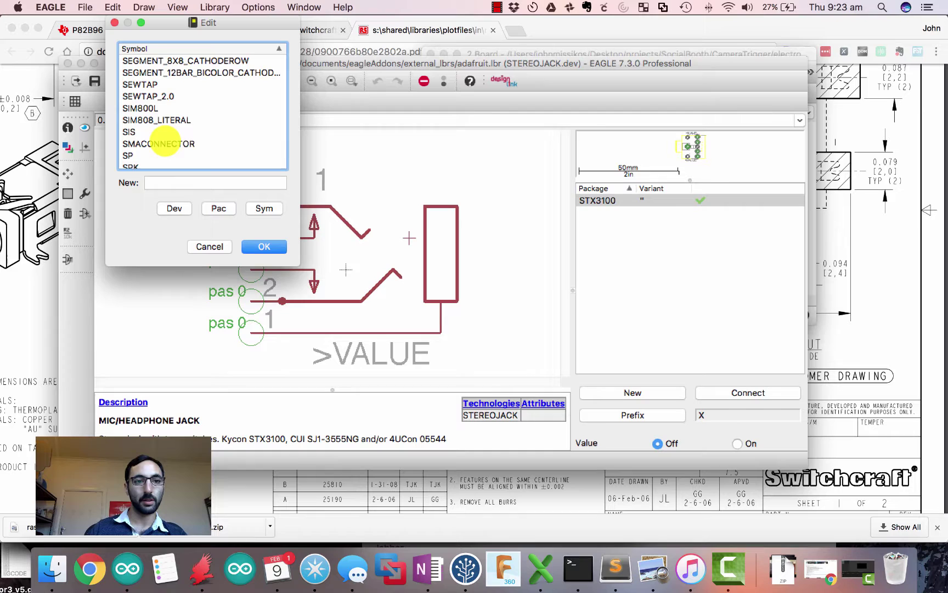
scroll(165, 143, "up", 2)
key("k")
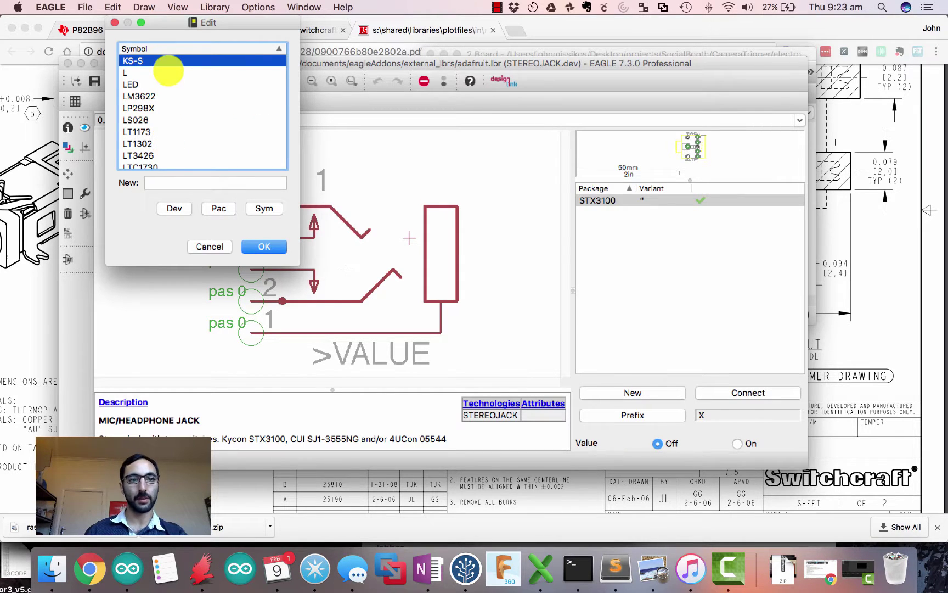
left_click(253, 242)
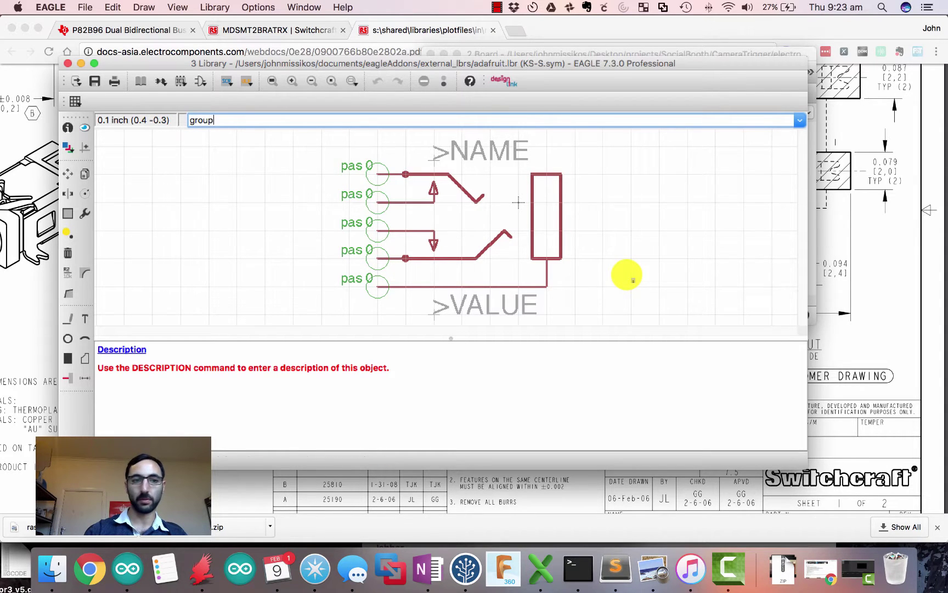
- Group the whole KS-S jack symbol, cut it to the paste buffer, and move the library window right
key("Return")
left_click_drag(332, 138, 602, 318)
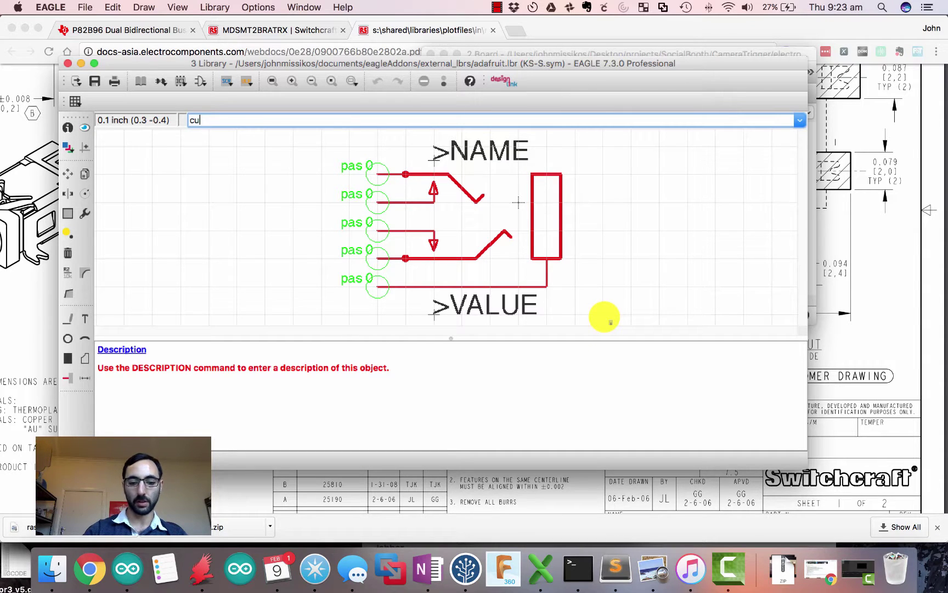
type("cut")
key("Return")
right_click(611, 214)
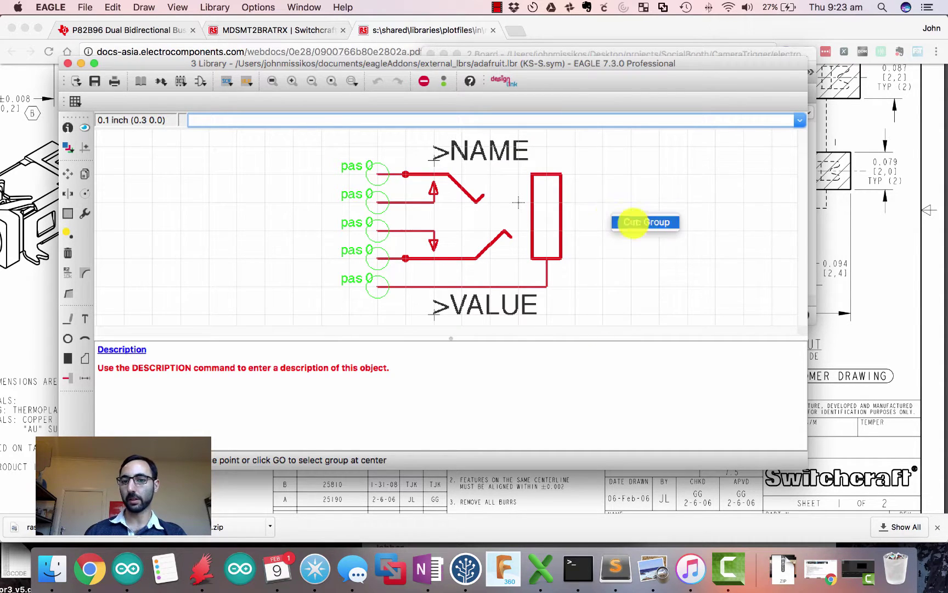
left_click(653, 221)
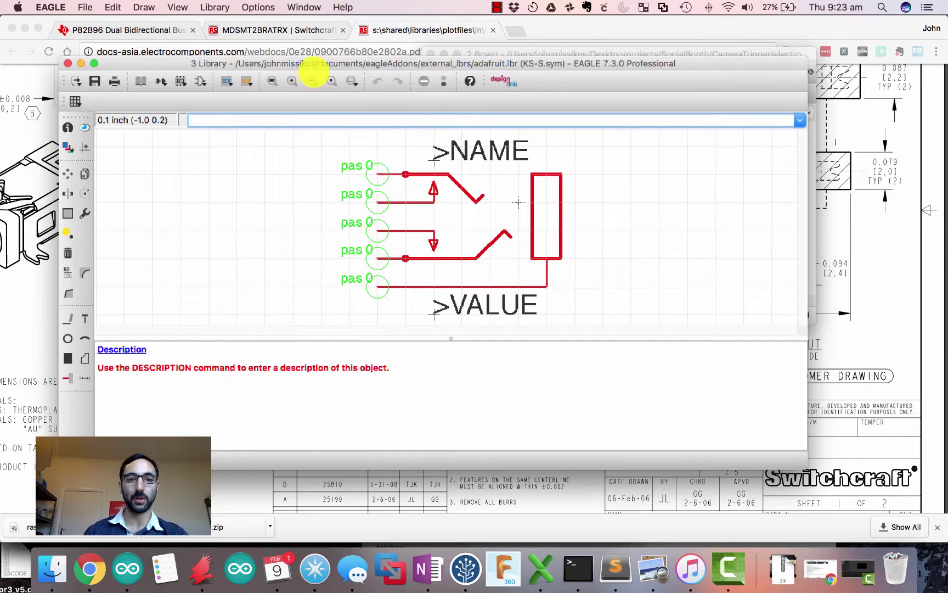
left_click_drag(268, 66, 561, 57)
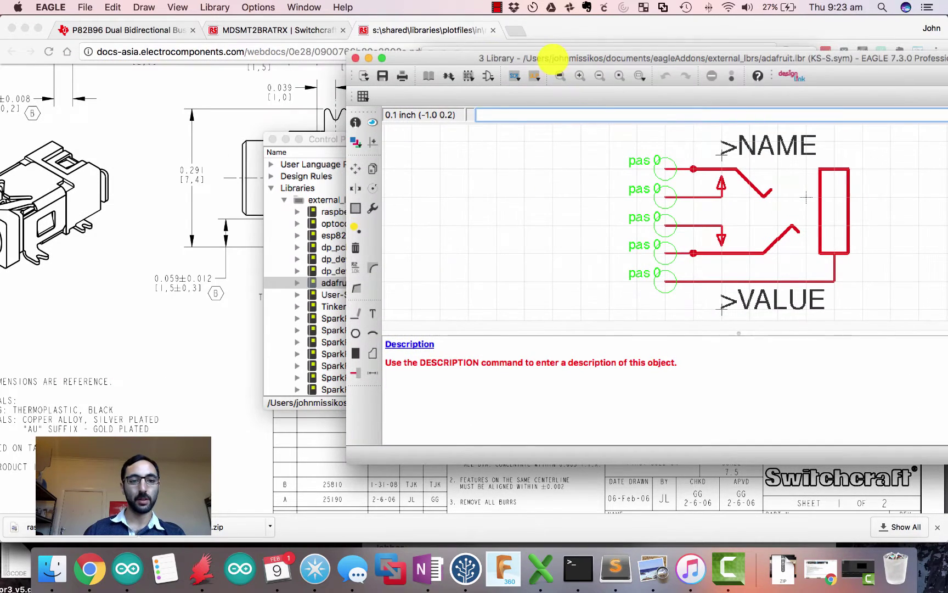
- Open TinkerElectric.lbr from external_lbrs in the Control Panel and bring its window back on screen
left_click(327, 139)
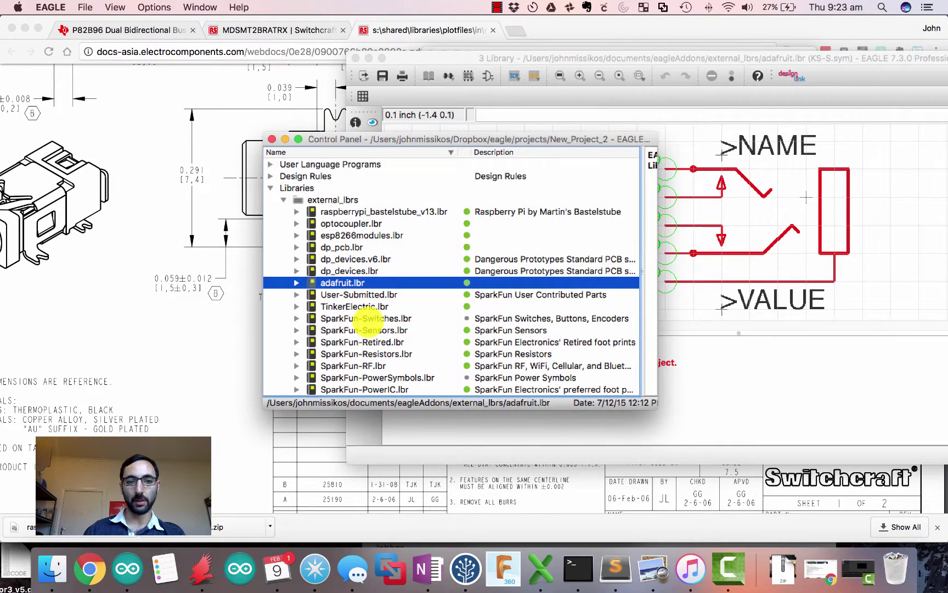
scroll(365, 322, "down", 15)
scroll(366, 322, "up", 4)
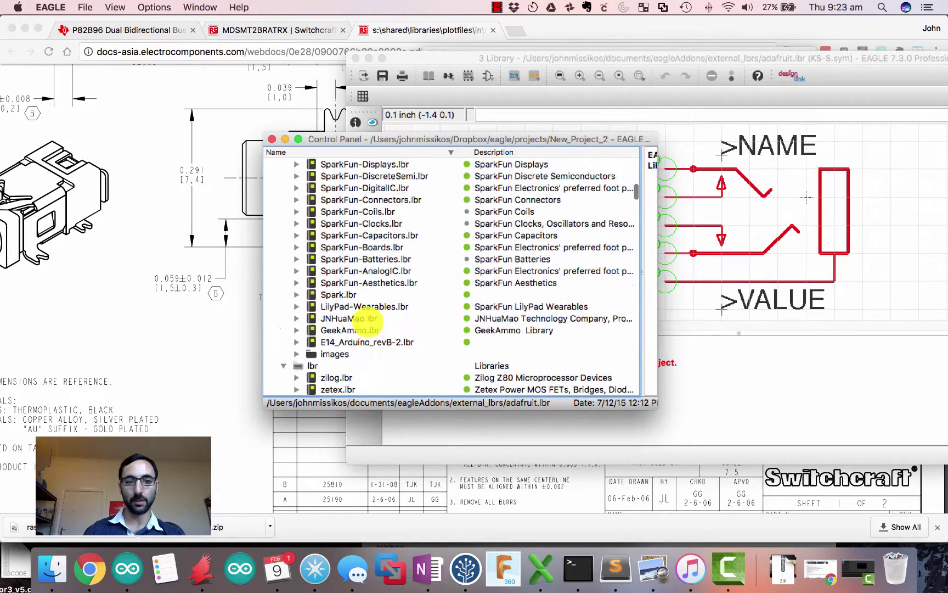
scroll(377, 306, "up", 6)
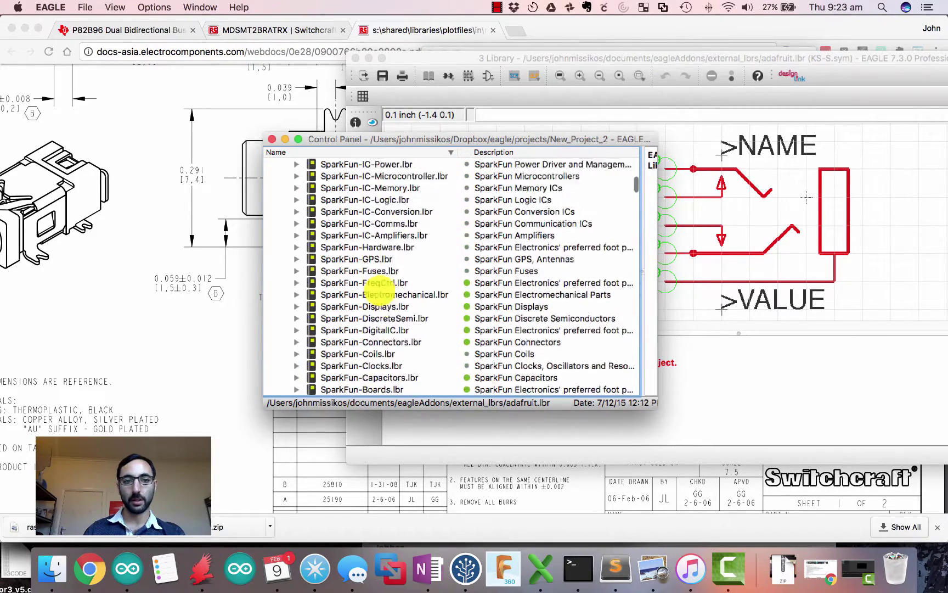
scroll(379, 288, "up", 3)
scroll(378, 286, "up", 8)
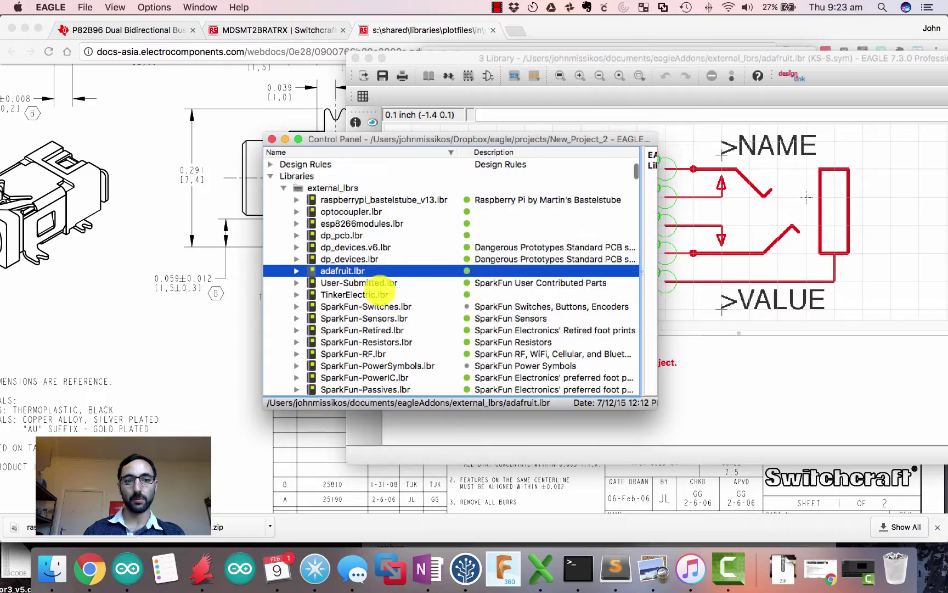
right_click(363, 294)
left_click(386, 303)
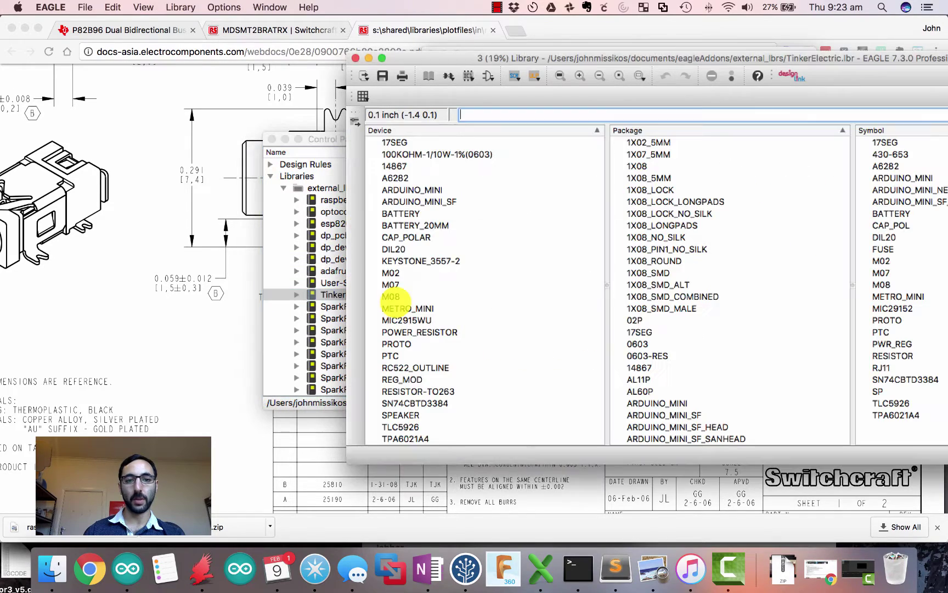
left_click_drag(580, 58, 318, 52)
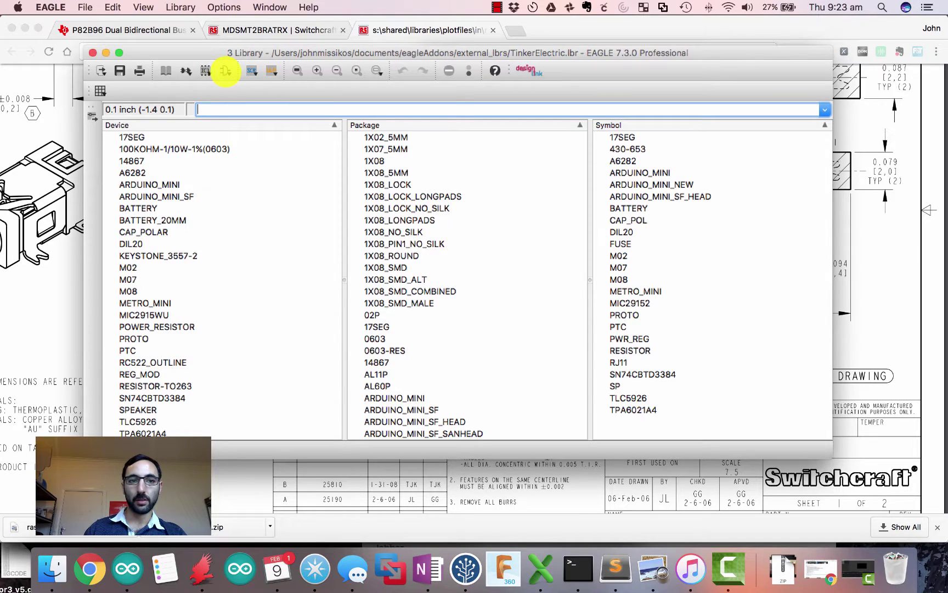
- Add a new symbol named STEREO_JACK to TinkerElectric.lbr and confirm its creation
left_click(226, 72)
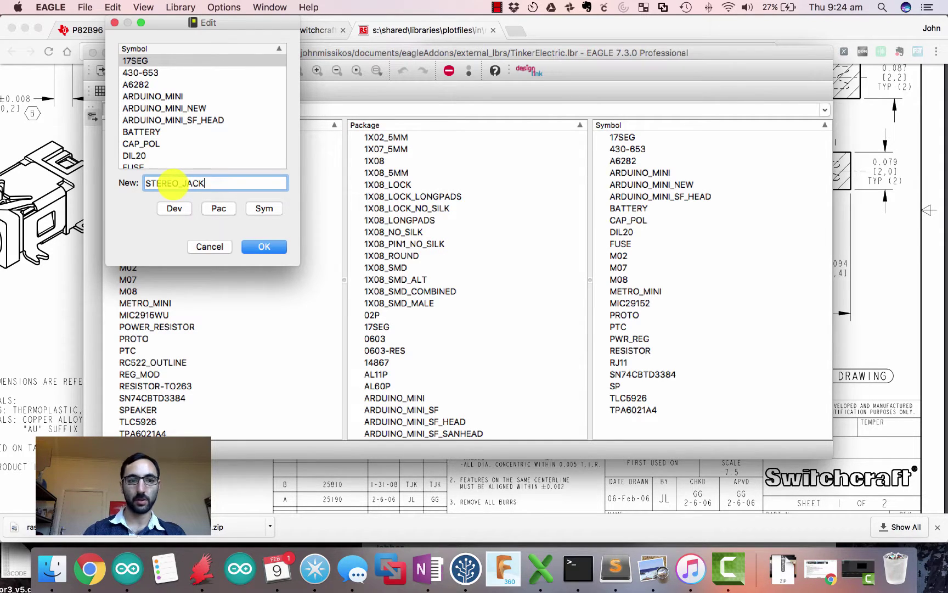
left_click(255, 245)
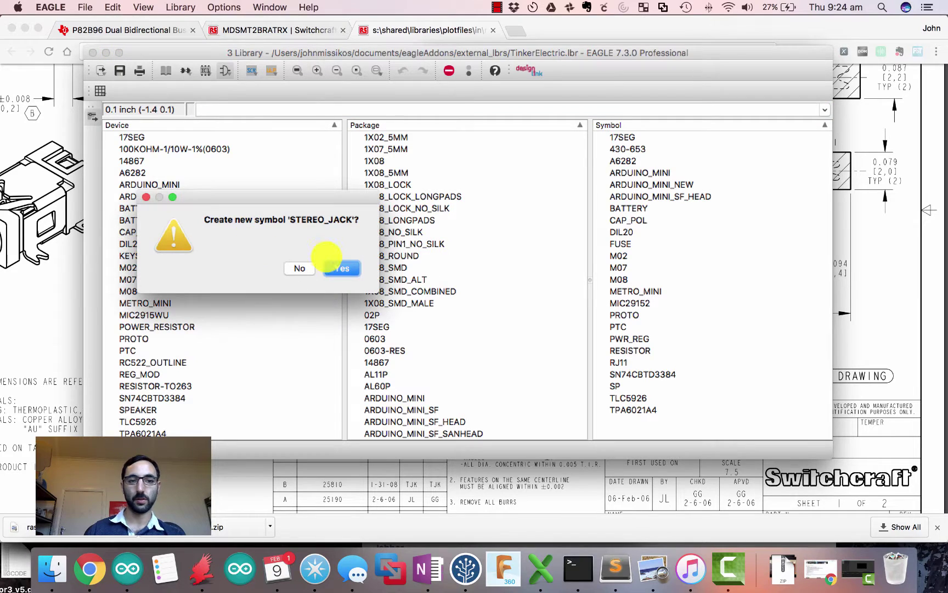
left_click(350, 270)
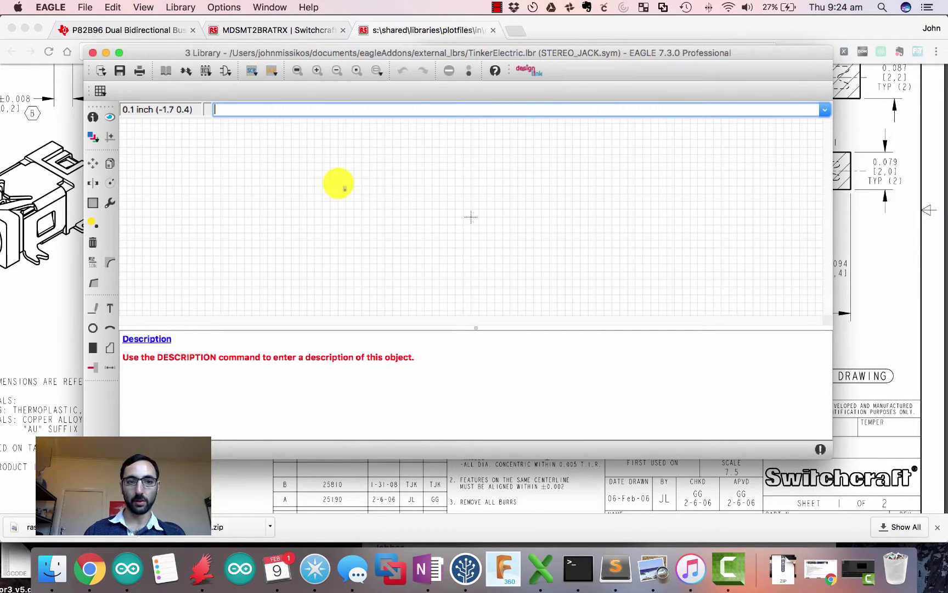
- Paste the copied KS-S jack drawing into STEREO_JACK and zoom in on it
type("paste")
key("Return")
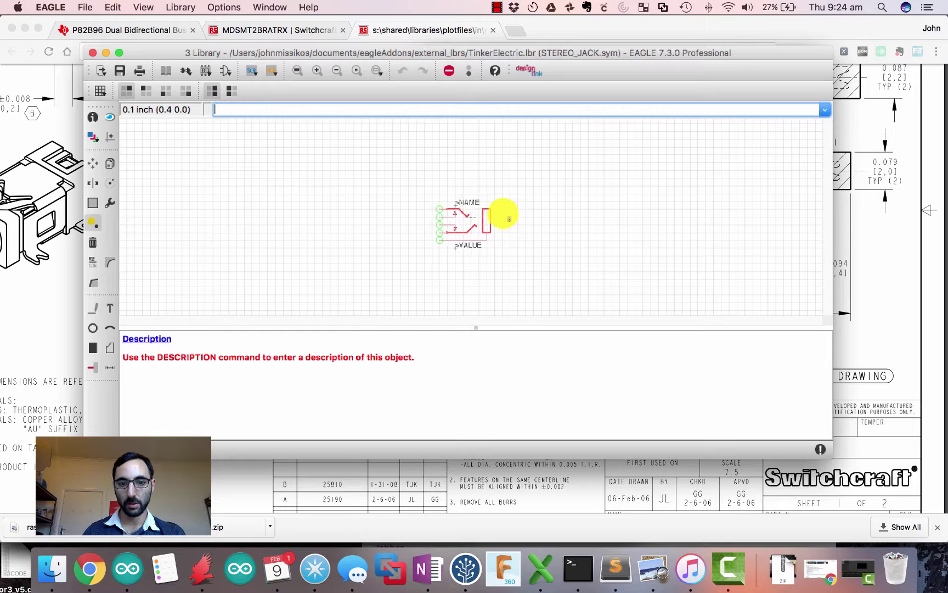
left_click(507, 222)
left_click(377, 70)
left_click_drag(461, 228, 512, 279)
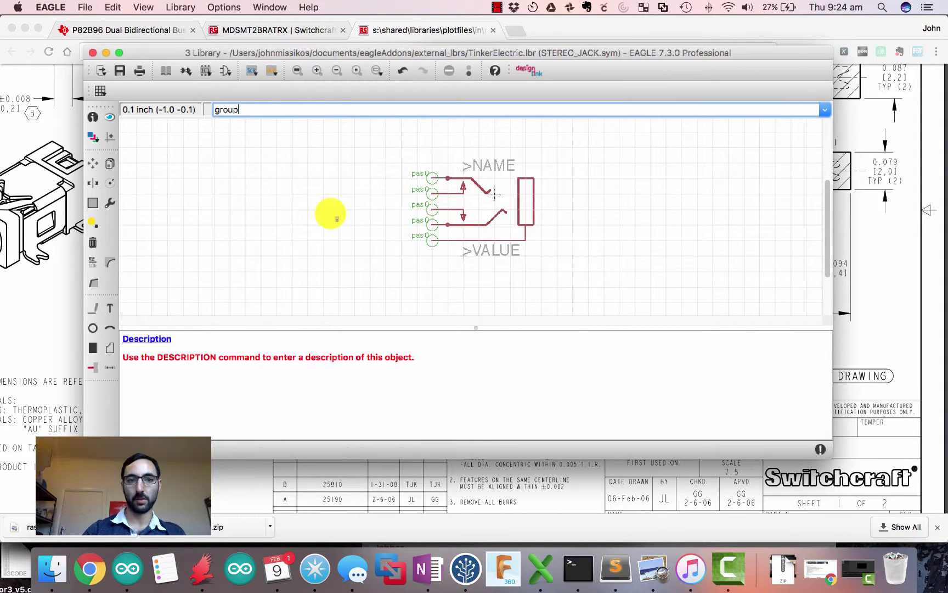
- Group the whole pasted jack drawing and move it as one group
key("Return")
left_click_drag(369, 145, 625, 299)
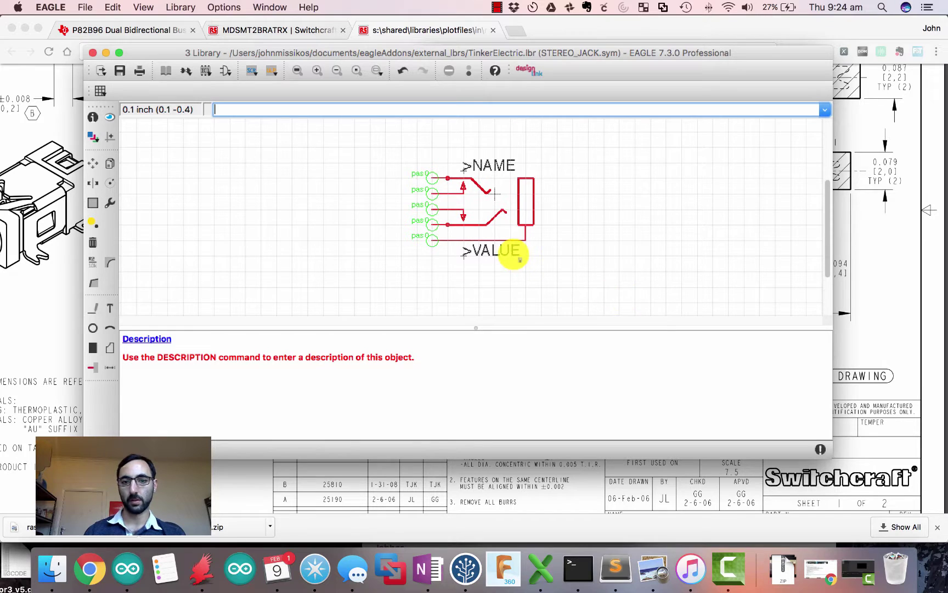
type("mo")
key("Return")
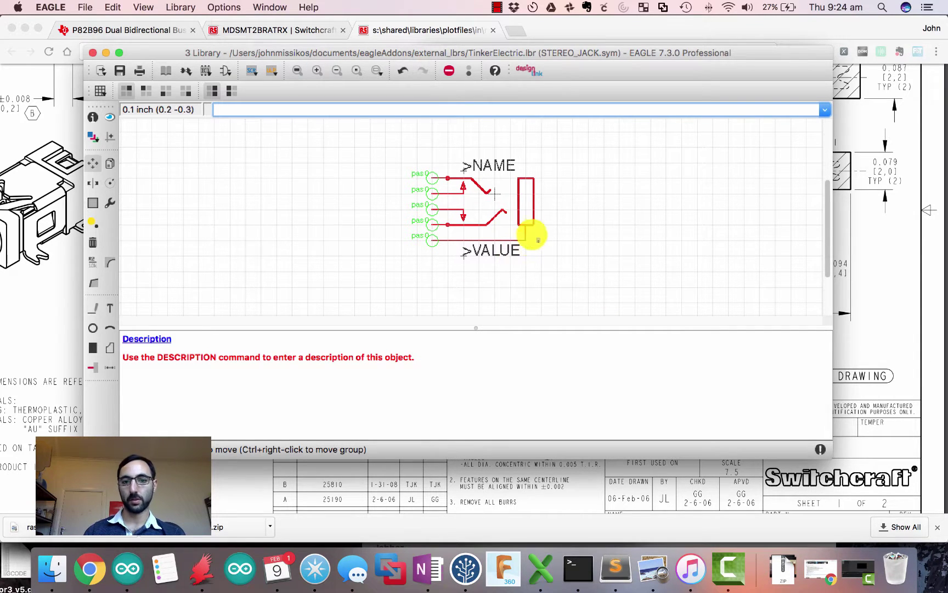
right_click(587, 207, "ctrl")
left_click(607, 214)
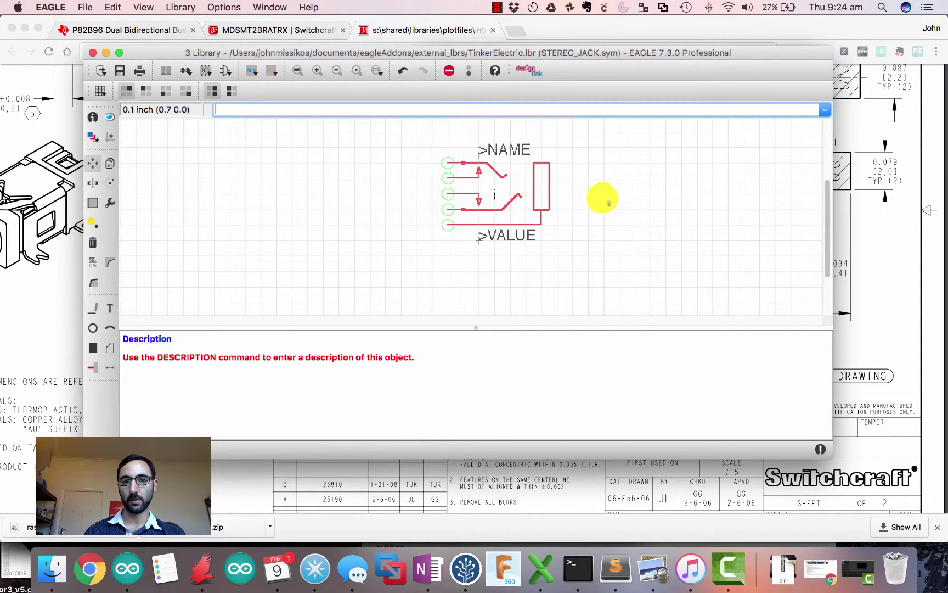
- Drop the jack drawing at its new grid position and bring up the library's package list
left_click(608, 205)
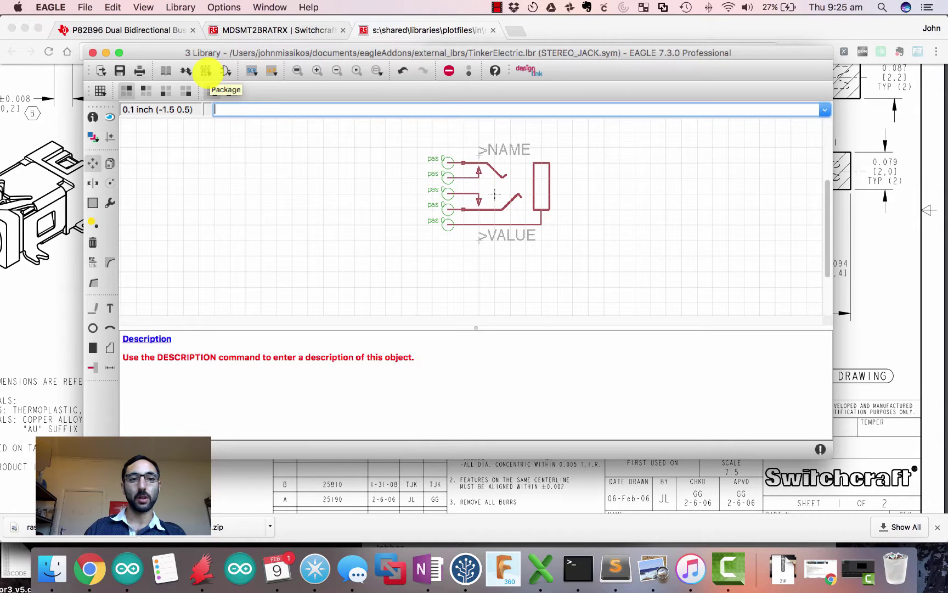
left_click(205, 70)
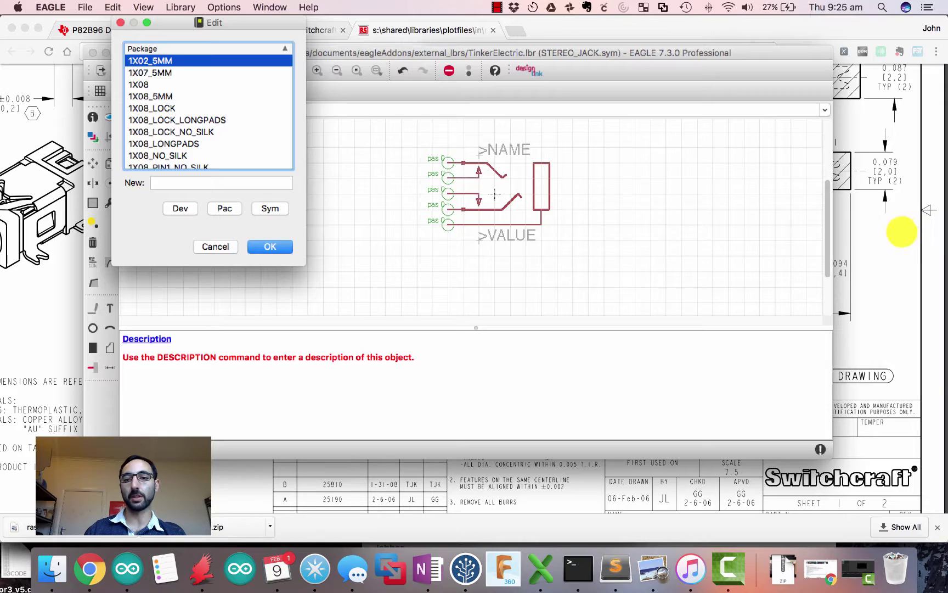
left_click(902, 231)
scroll(805, 228, "up", 3, "ctrl")
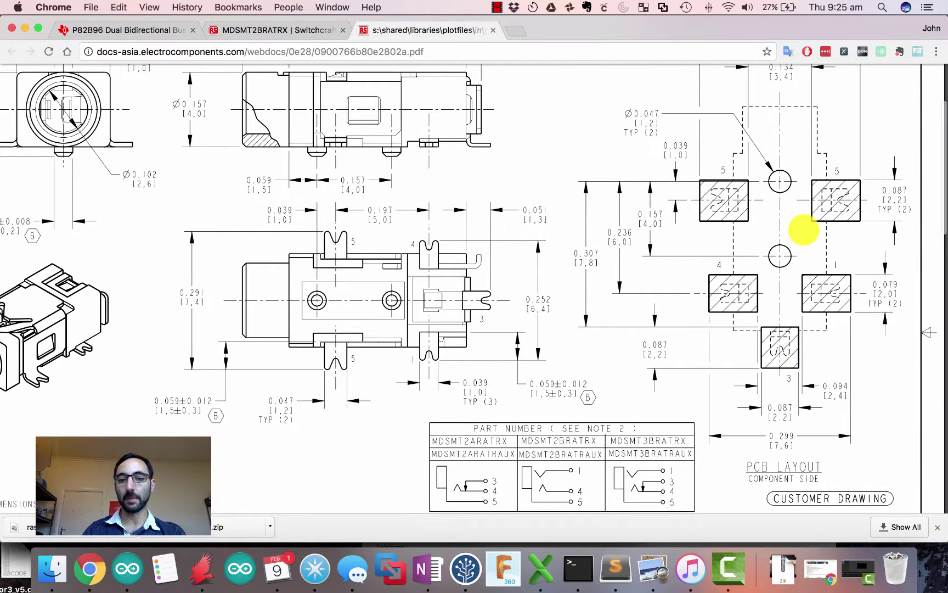
scroll(704, 284, "down", 4)
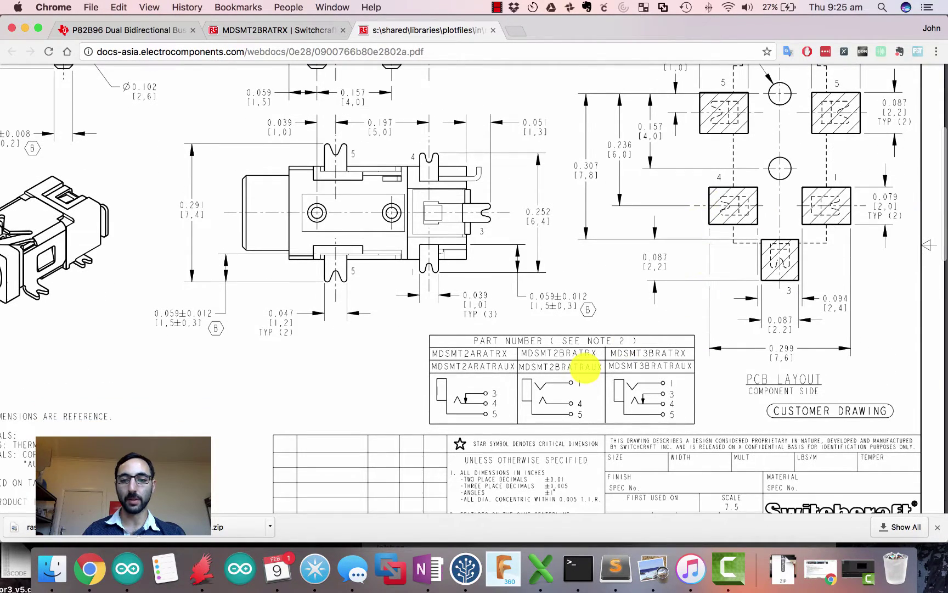
scroll(575, 366, "up", 5)
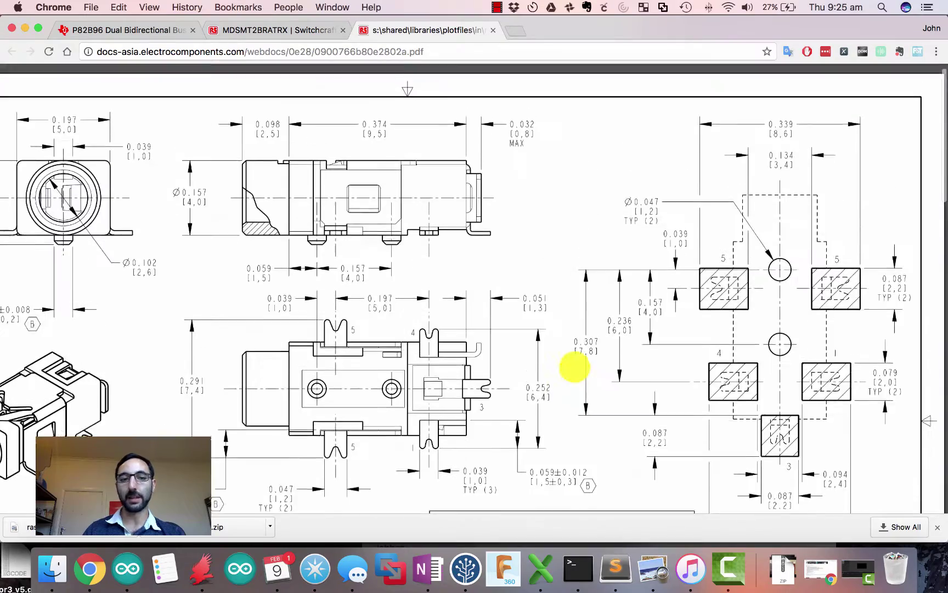
scroll(574, 367, "left", 3)
scroll(574, 367, "down", 15)
scroll(575, 367, "right", 3)
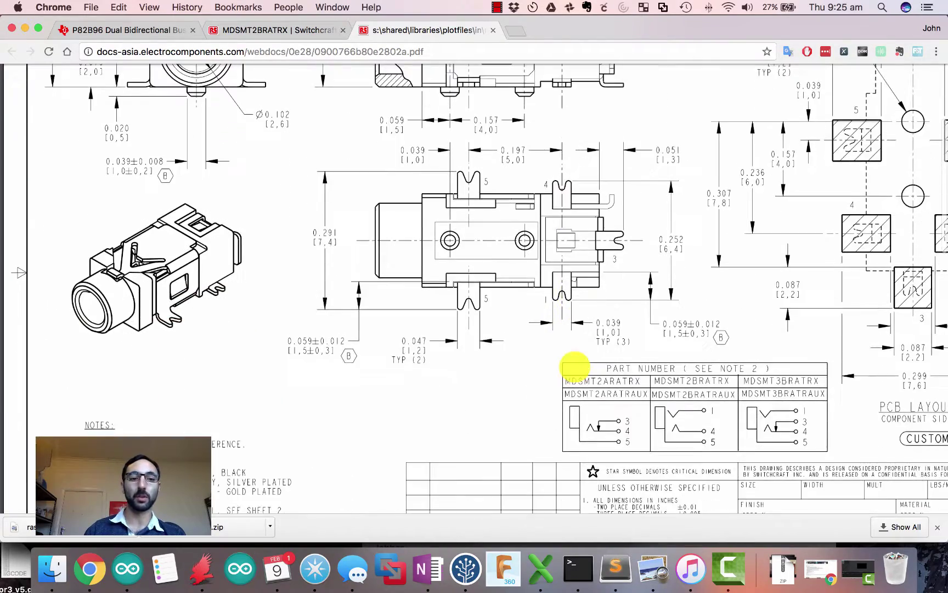
scroll(575, 365, "right", 3)
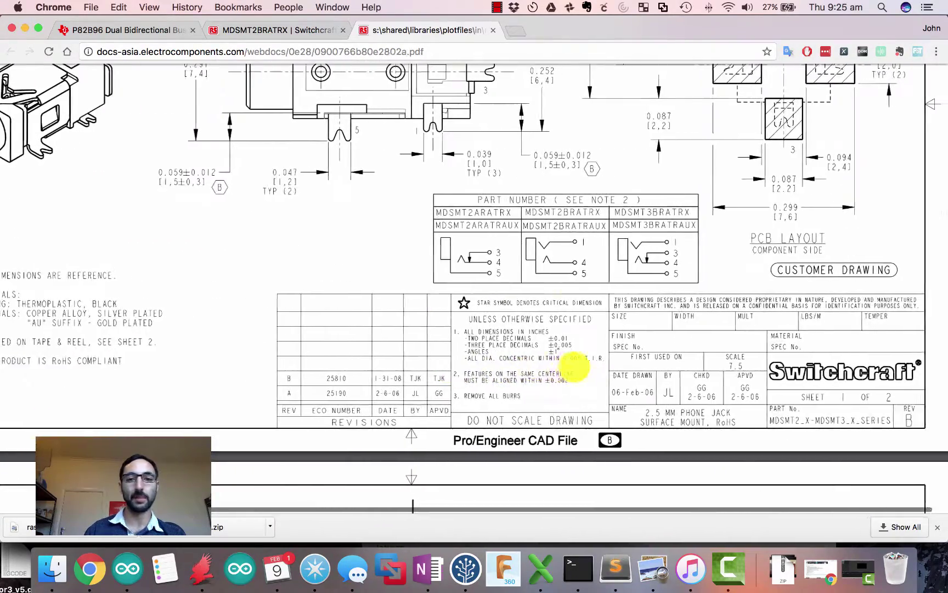
scroll(574, 364, "up", 4)
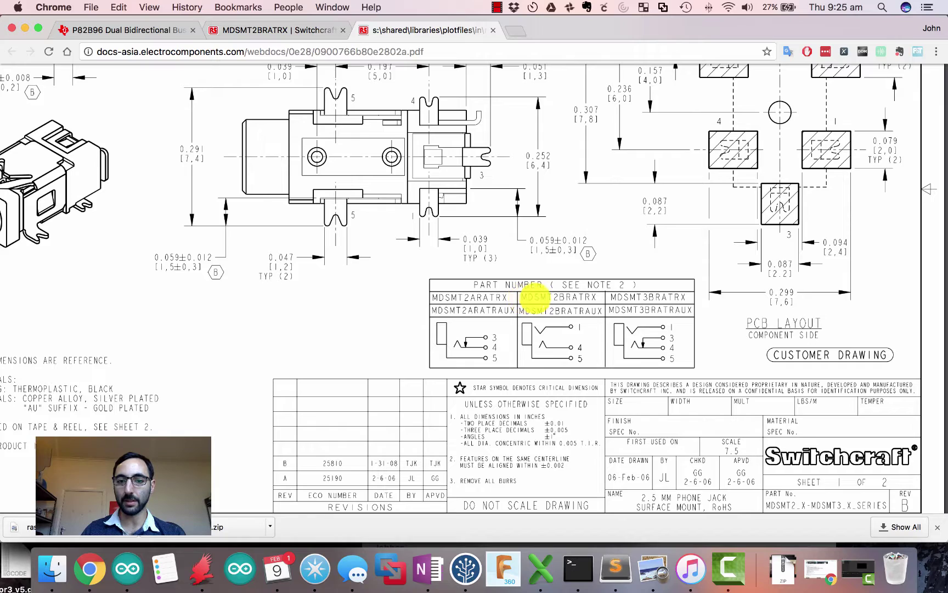
scroll(535, 298, "up", 1)
scroll(536, 301, "up", 12)
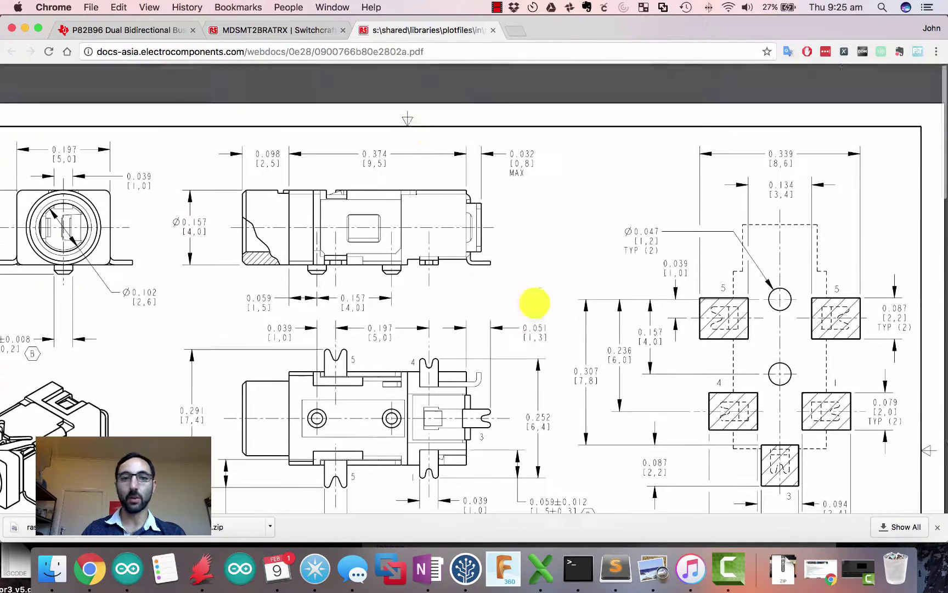
left_click(275, 30)
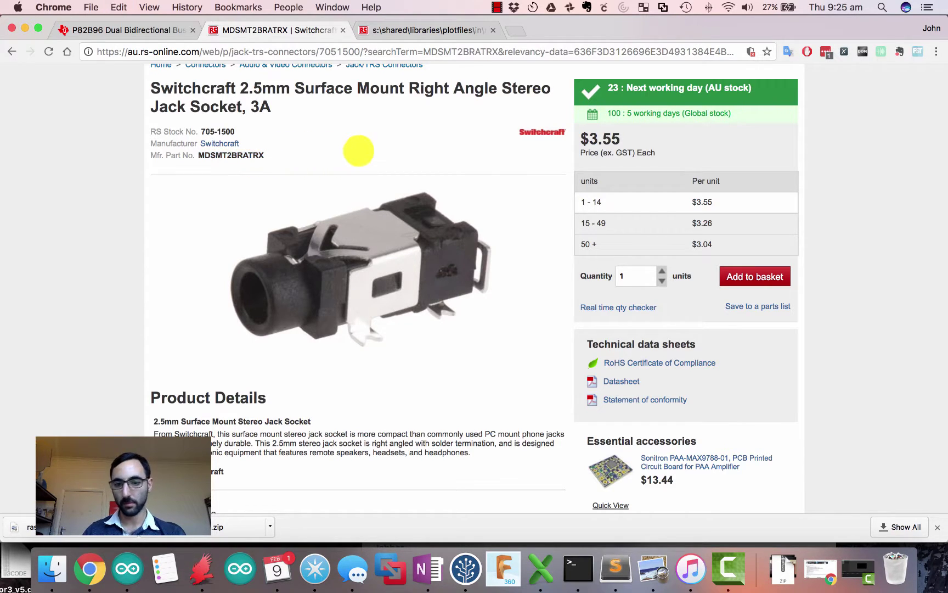
left_click(433, 30)
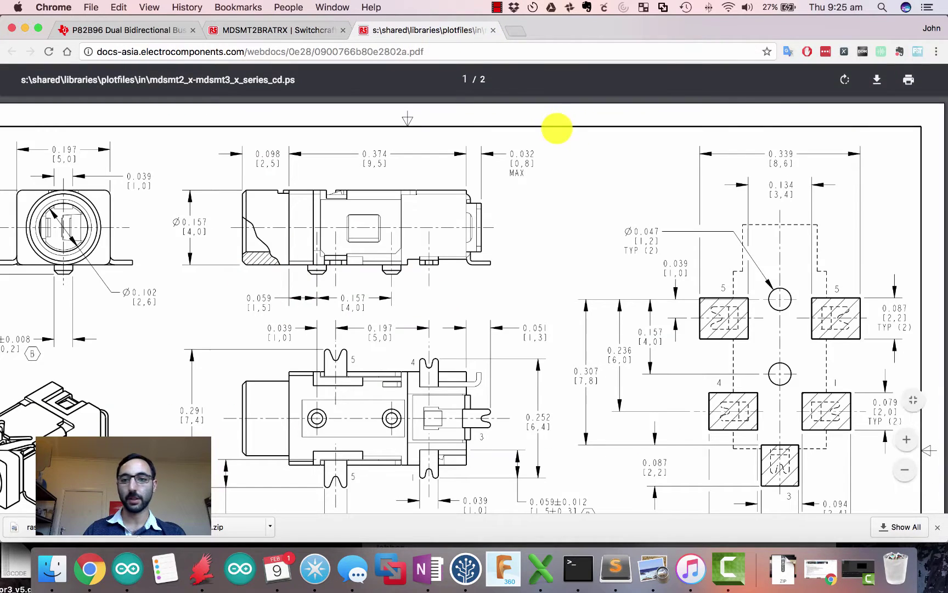
scroll(567, 226, "down", 3)
scroll(569, 227, "down", 3)
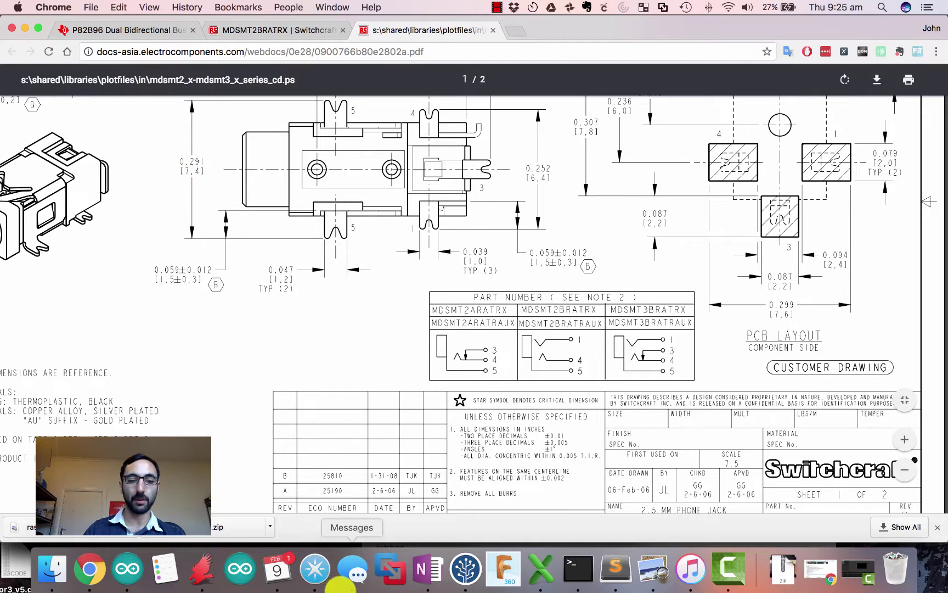
- Return to the package list, enter MDSMT as a new package name, and confirm creating it
left_click(201, 569)
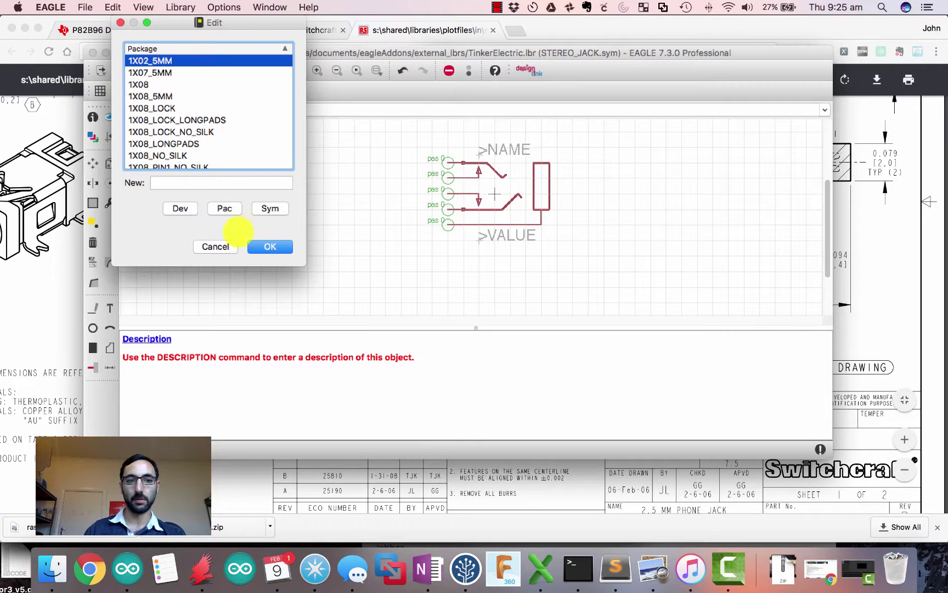
left_click(177, 183)
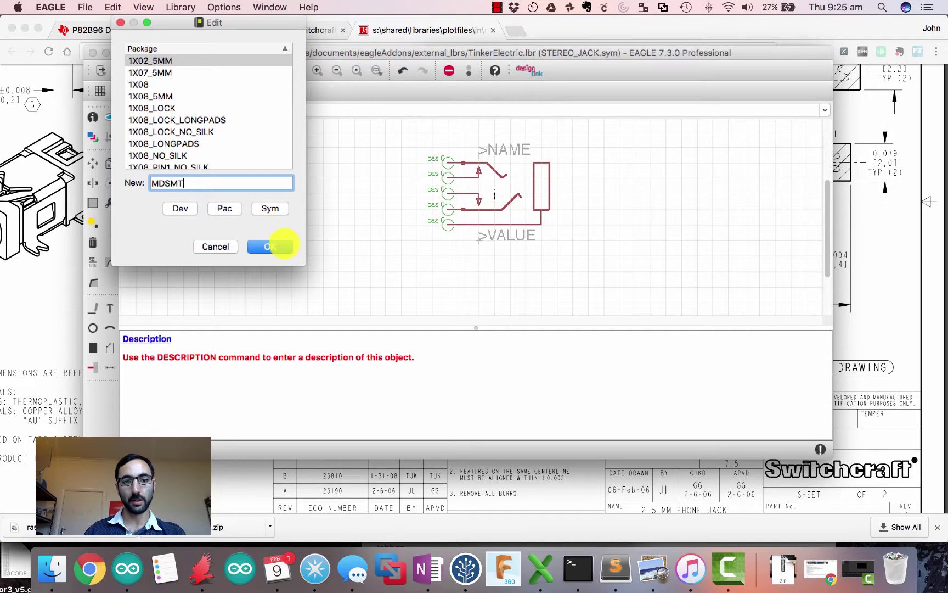
left_click(270, 246)
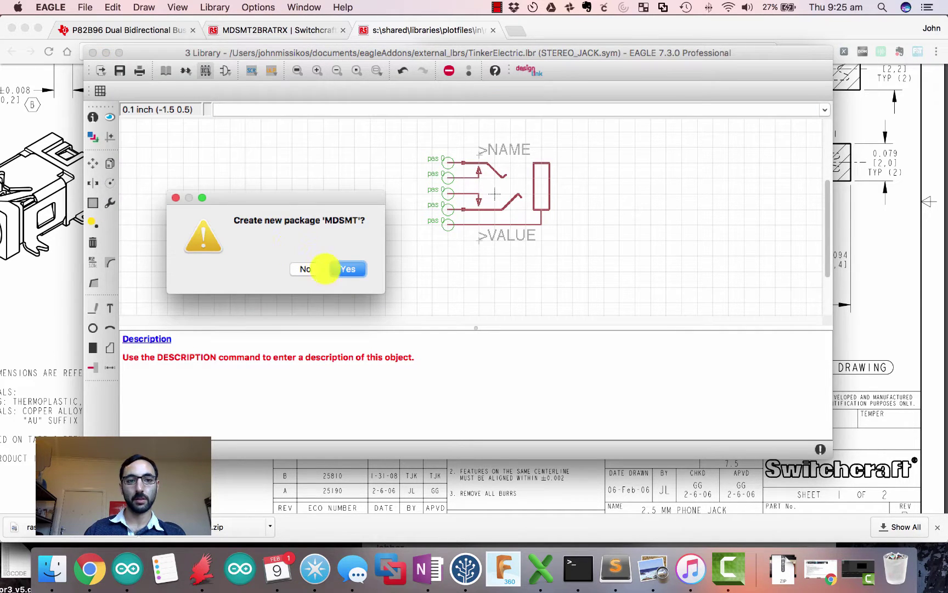
left_click(349, 269)
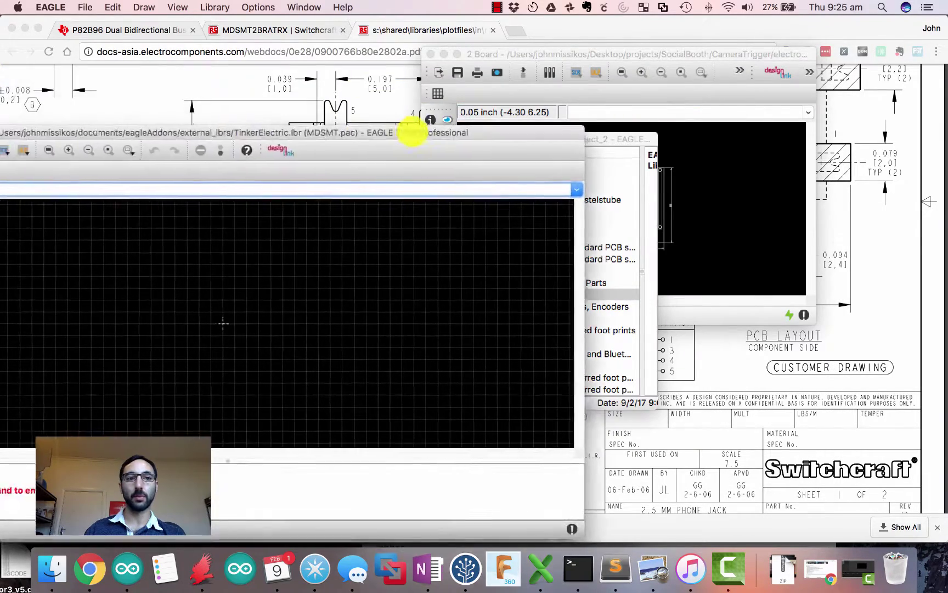
- Put the MDSMT editor on the left and the datasheet's PCB layout in Chrome on the right
left_click_drag(413, 126, 578, 21)
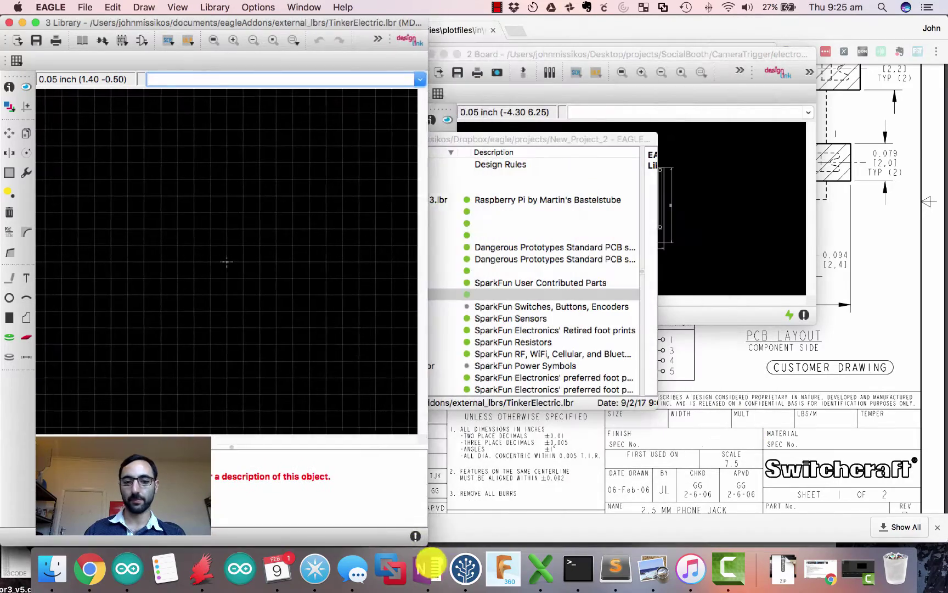
left_click(818, 22)
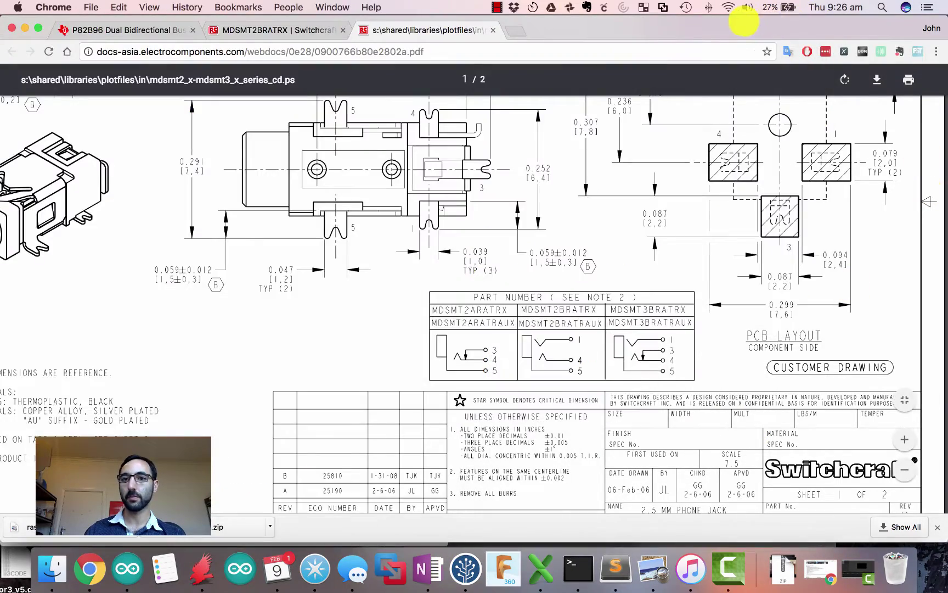
left_click_drag(746, 21, 947, 22)
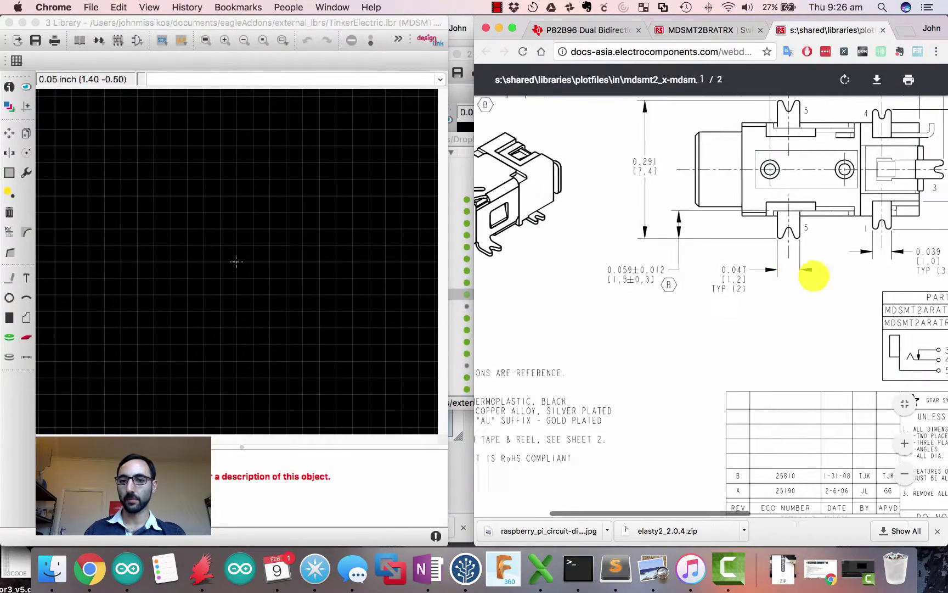
scroll(809, 271, "down", 5)
scroll(813, 275, "up", 5, "ctrl")
scroll(813, 275, "down", 2)
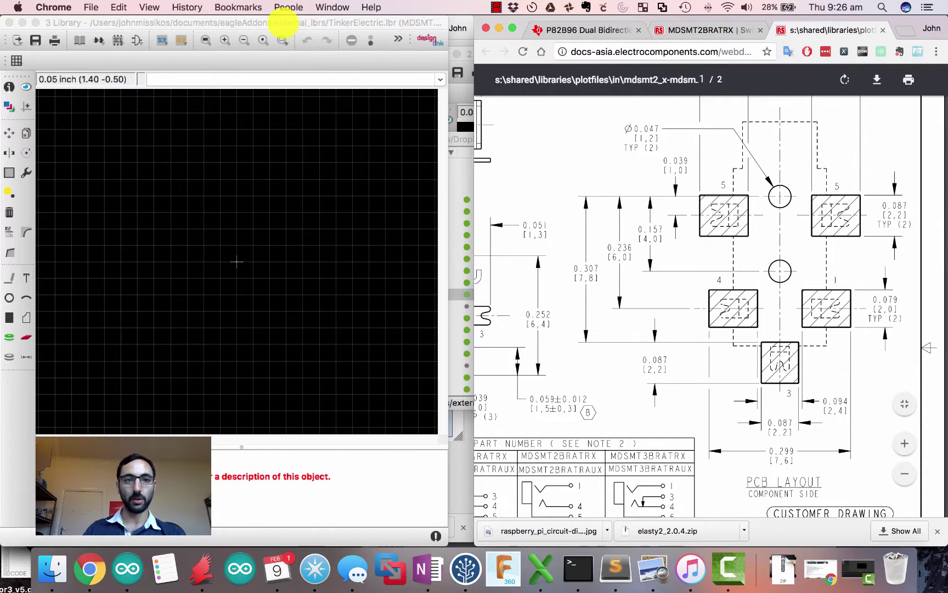
left_click(285, 23)
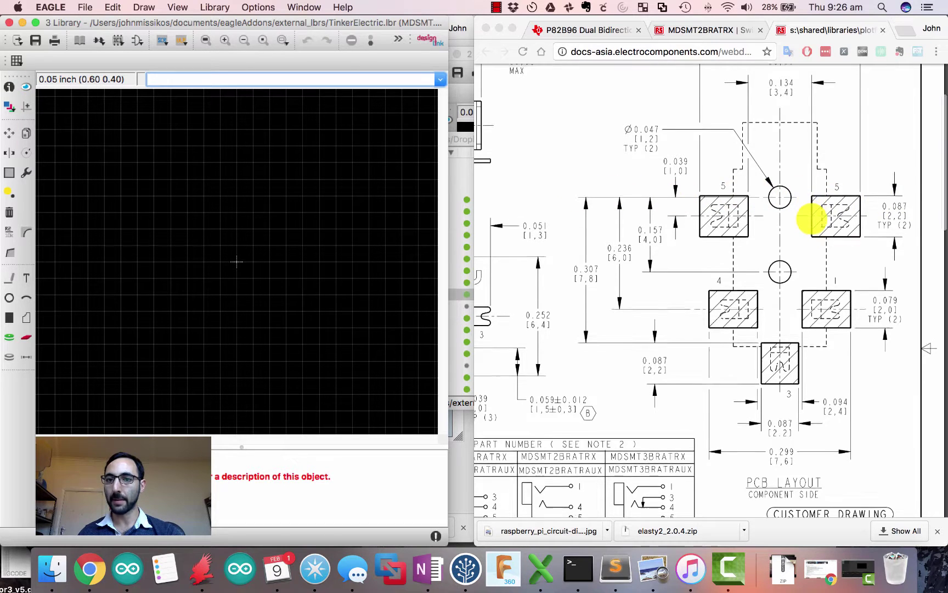
scroll(815, 215, "up", 3)
scroll(811, 218, "down", 2)
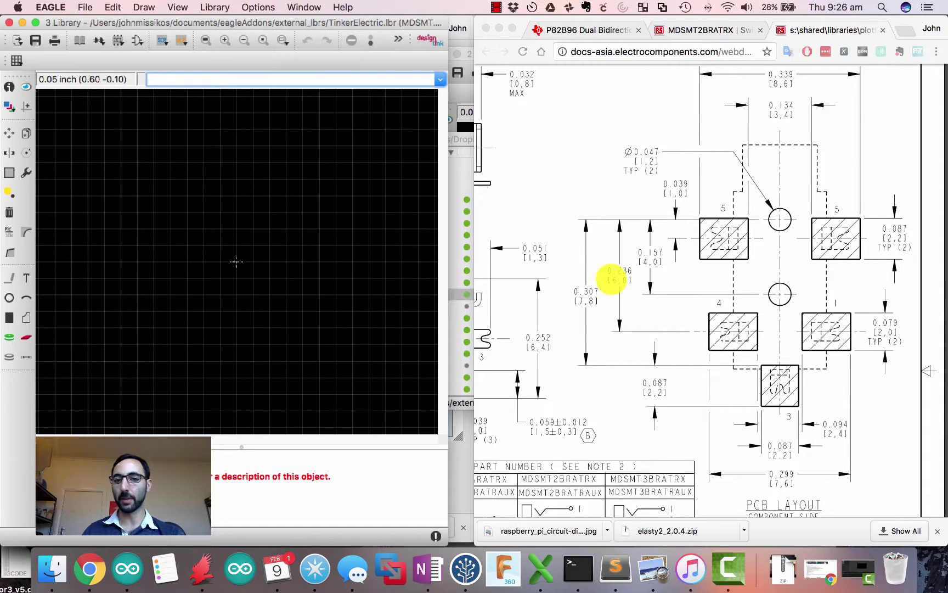
left_click(673, 280)
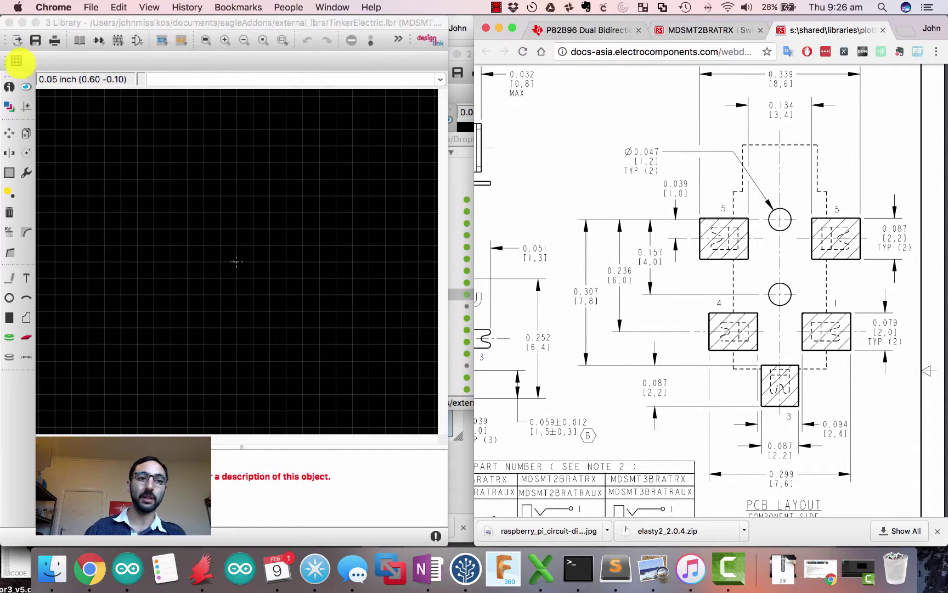
- Set the grid size and alternate grid units to millimetres
left_click(17, 61)
left_click(157, 105)
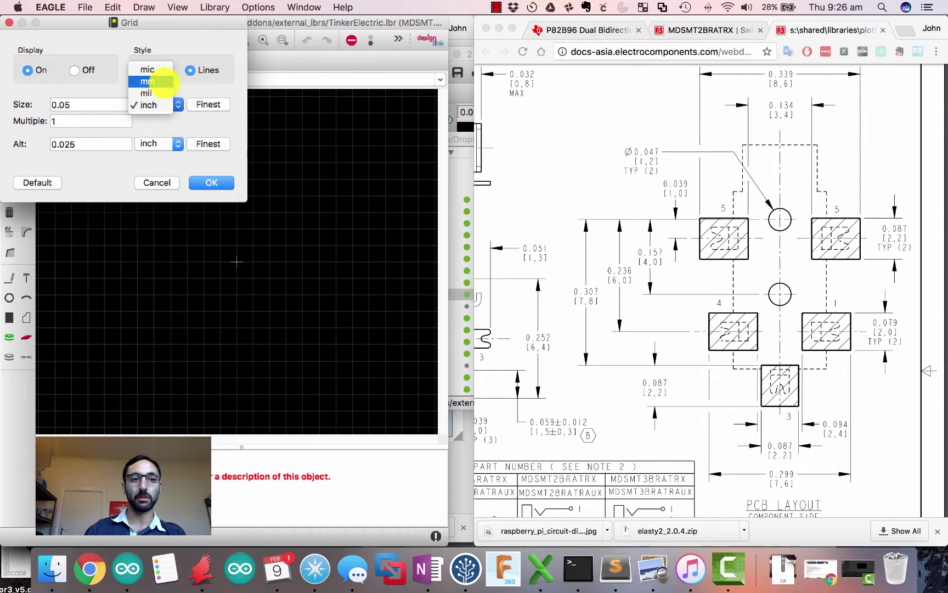
left_click(155, 92)
left_click(163, 104)
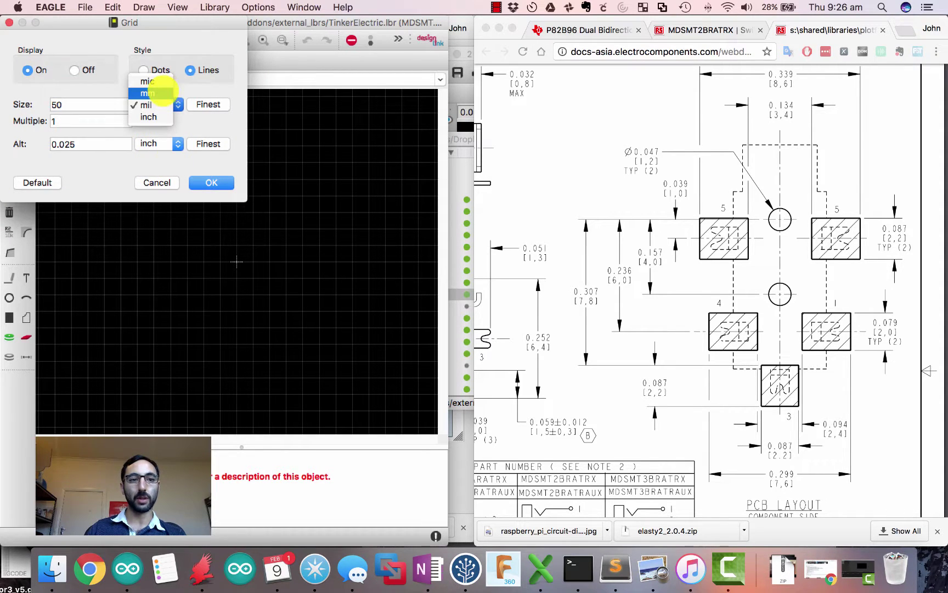
left_click(156, 93)
left_click(163, 146)
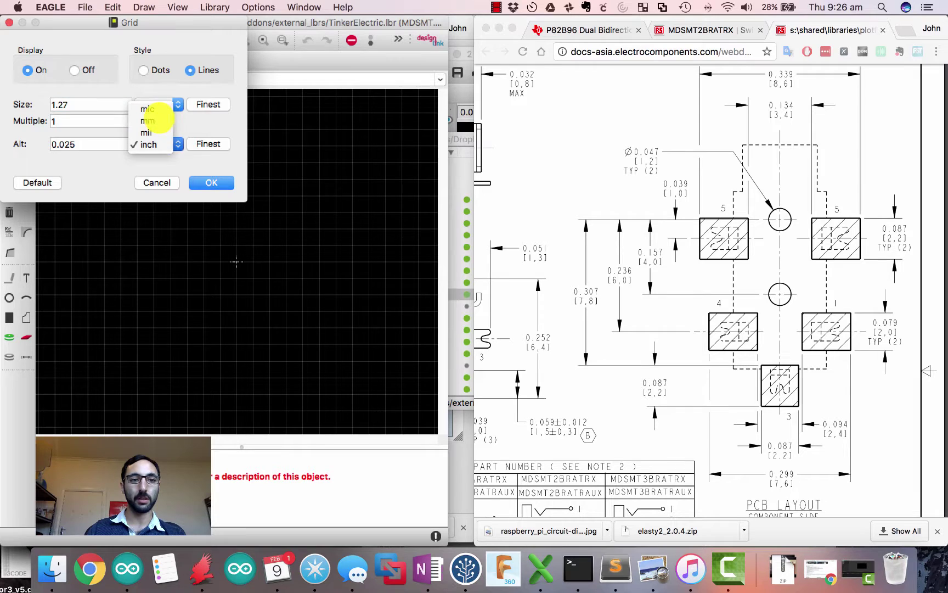
left_click(158, 120)
left_click(212, 182)
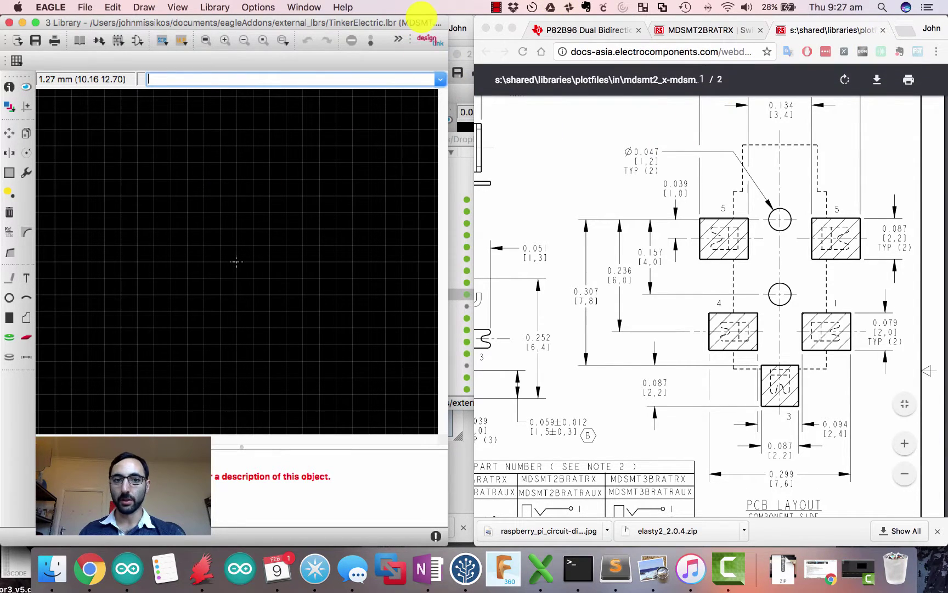
- Widen the package editor and pick the SMD pad tool, entering a size of 2.2
left_click_drag(451, 39, 475, 42)
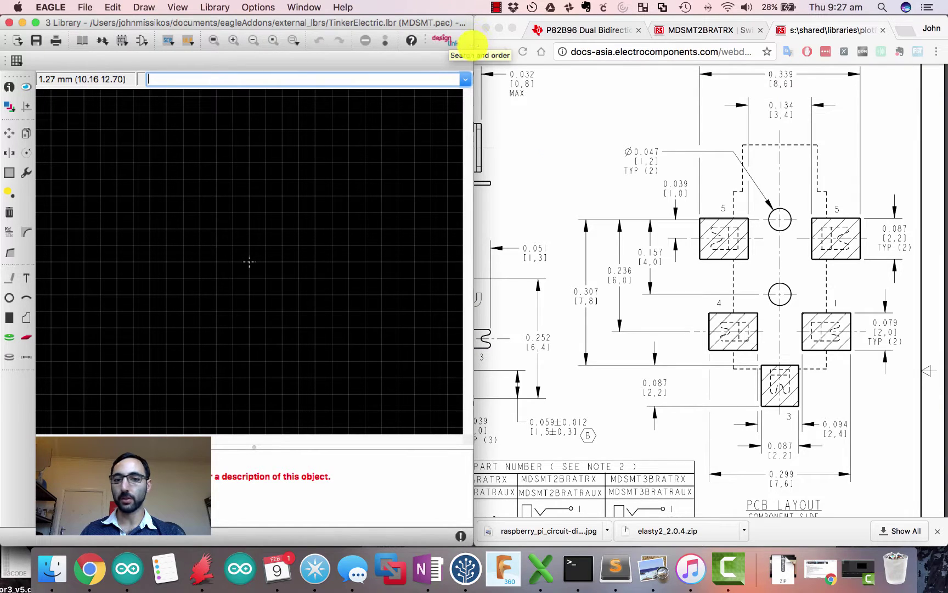
left_click(902, 169)
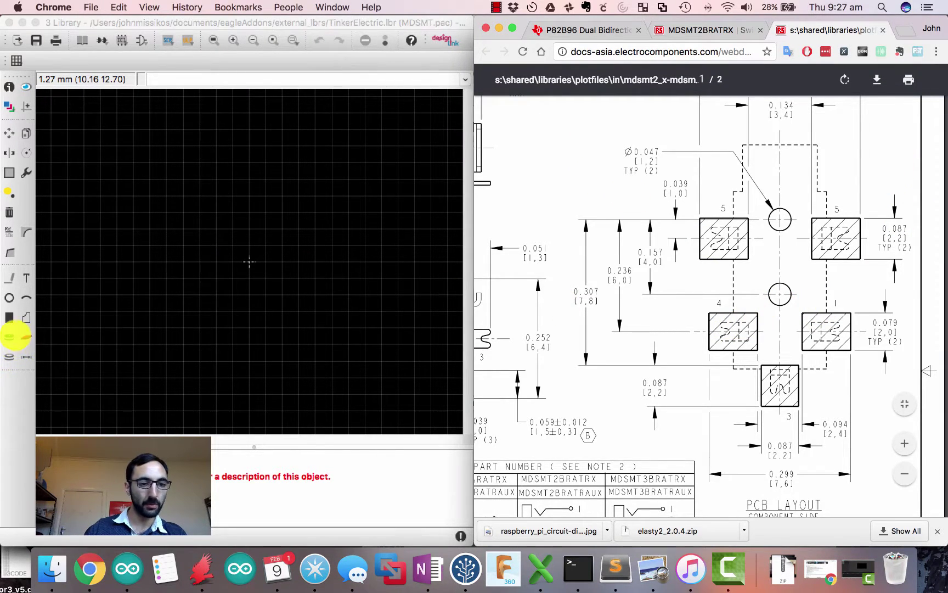
left_click(10, 337)
left_click(296, 61)
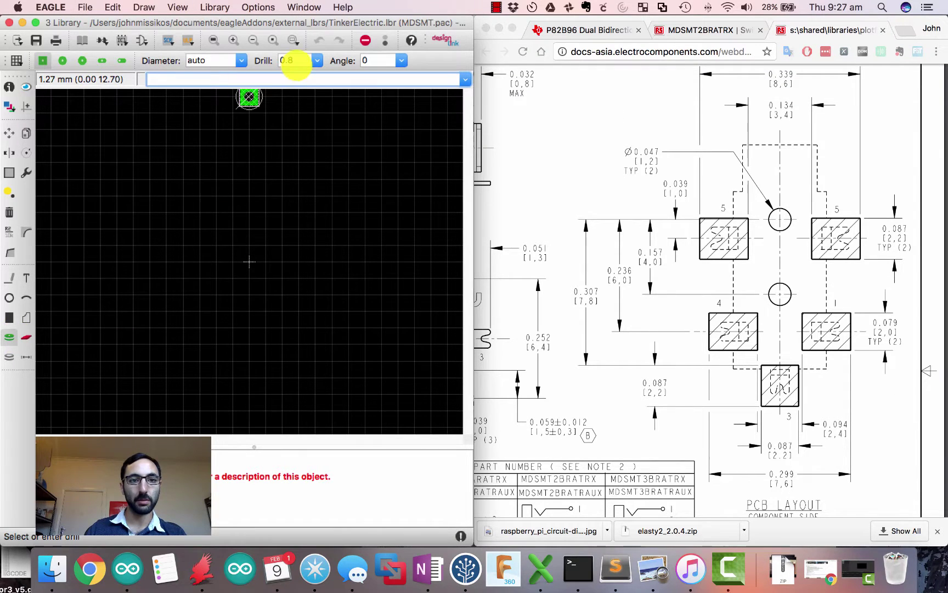
left_click(317, 60)
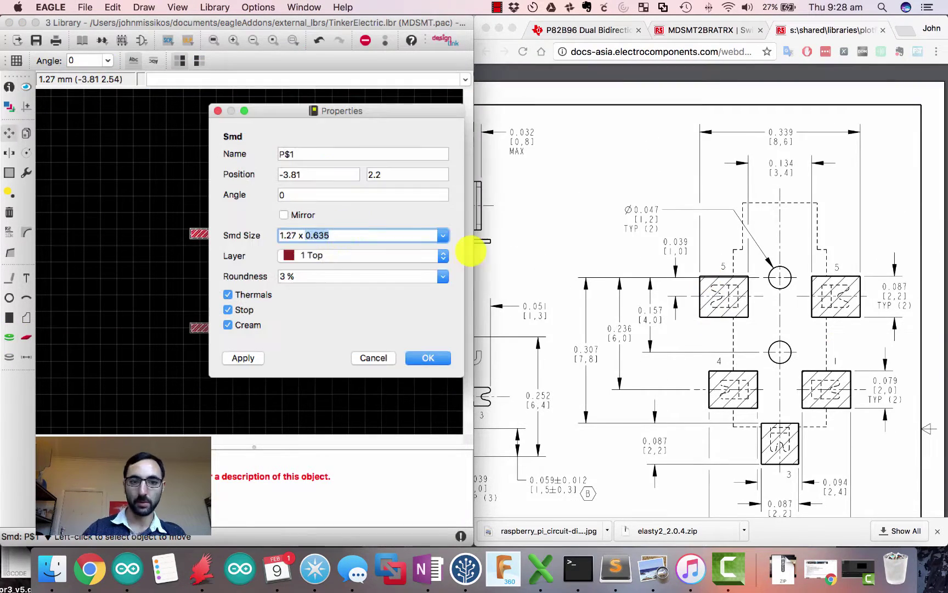
type("2.2")
key("super+space")
key("Escape")
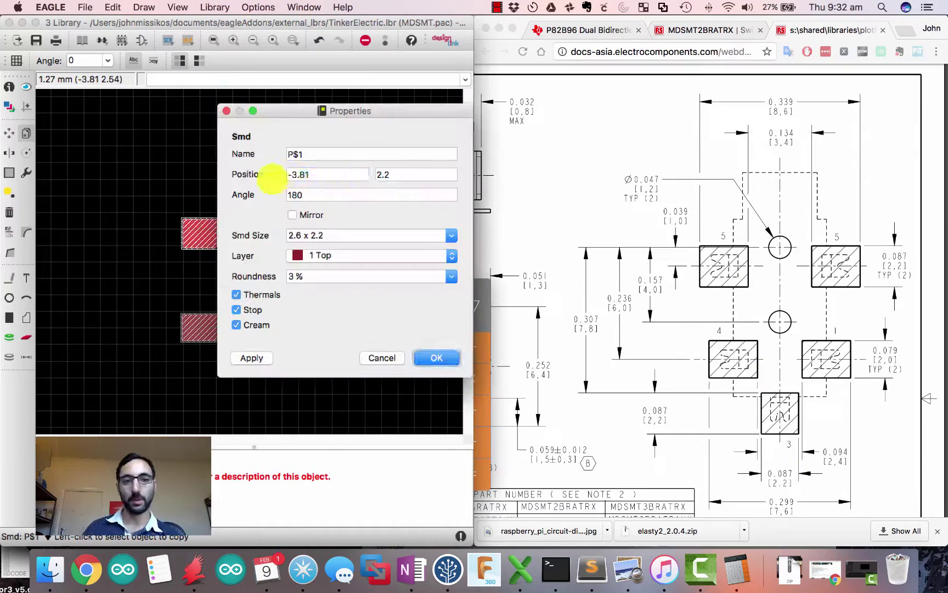
- Set the selected pad's X position to -1
triple_click(308, 174)
type("-1")
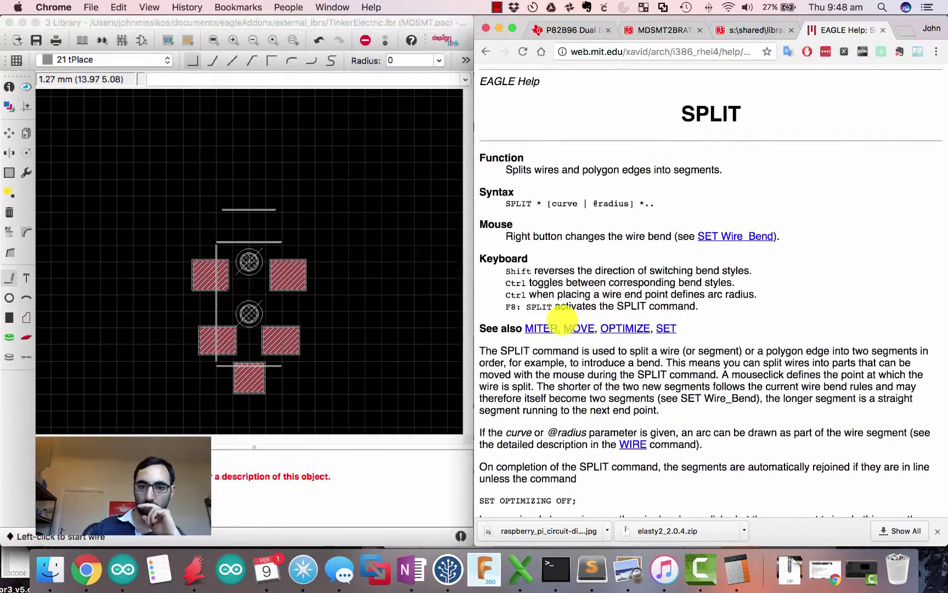
- Adjust the tPlace outline wires through their Properties and copy one outline wire
left_click(330, 306)
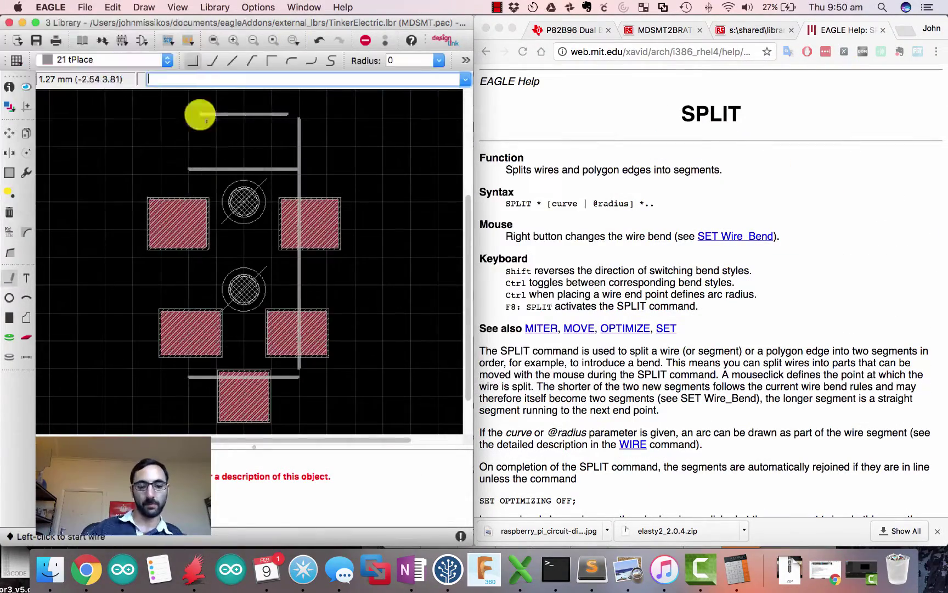
left_click(791, 306)
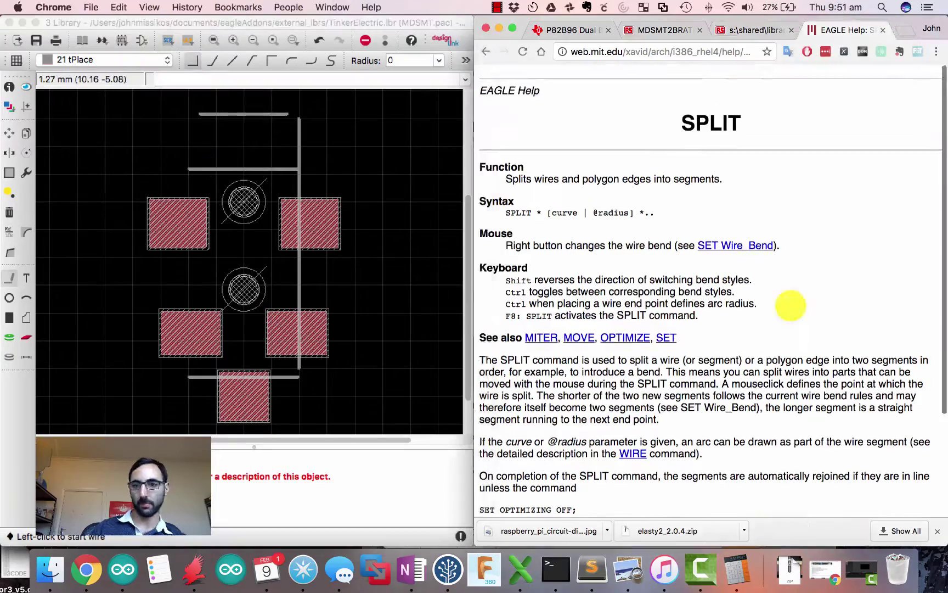
right_click(189, 187)
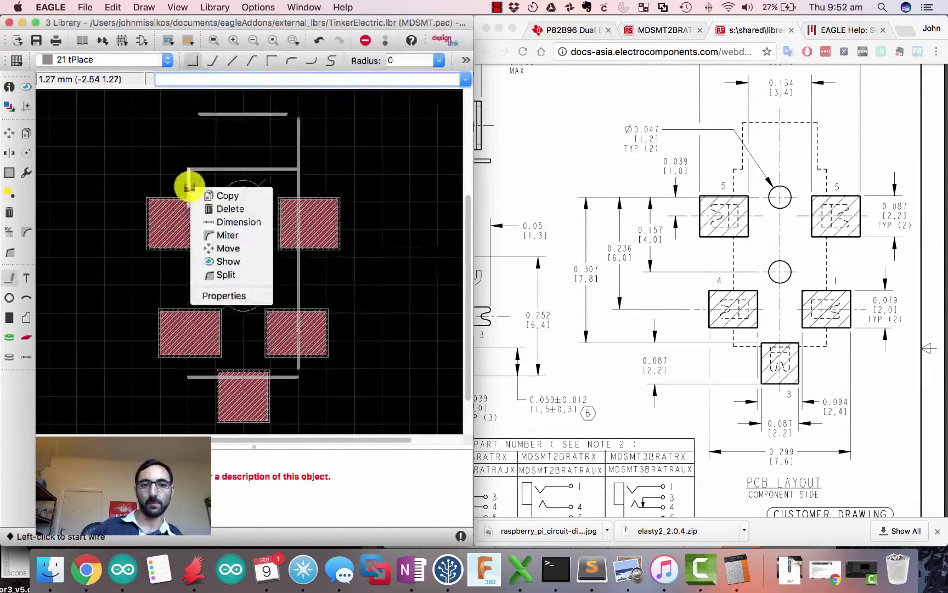
left_click(224, 296)
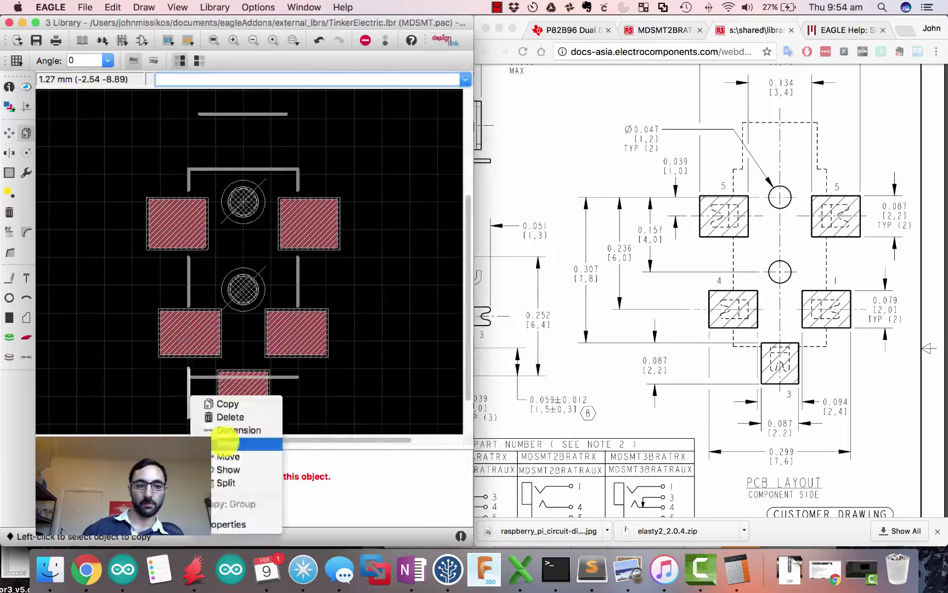
left_click(212, 398)
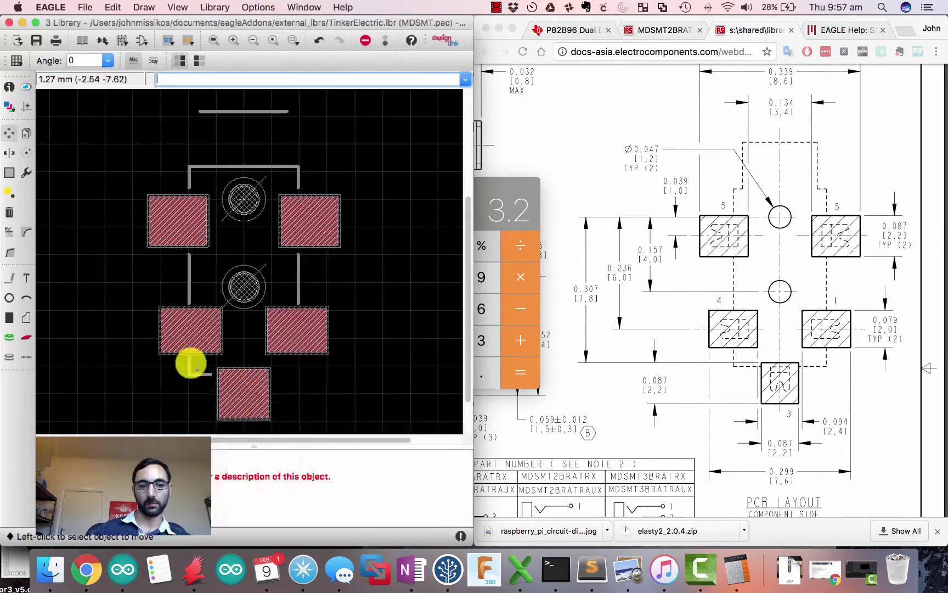
right_click(301, 369)
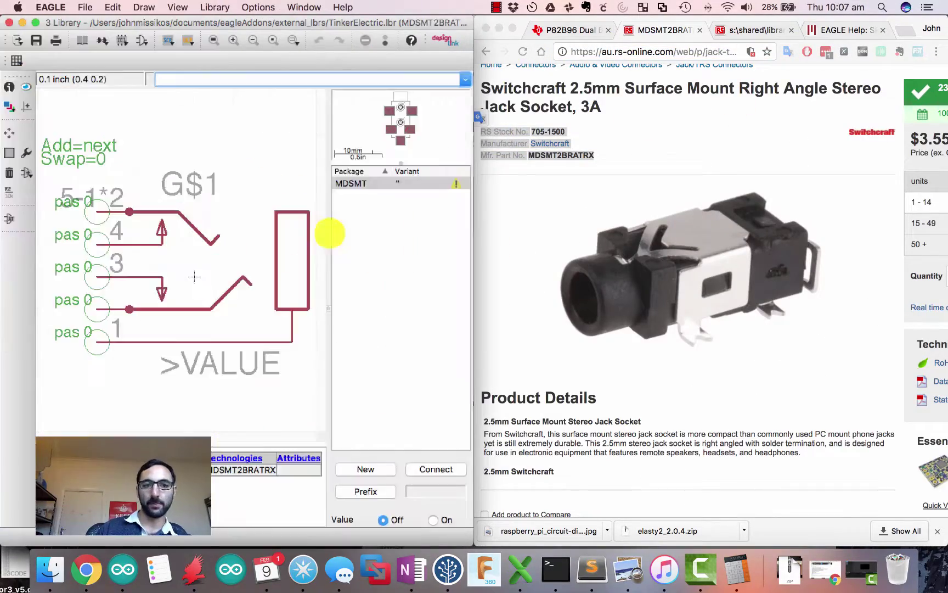
- Confirm the MDSMT2BRATRX description, review the symbol list without changes, and close the TinkerElectric library editor
left_click(142, 39)
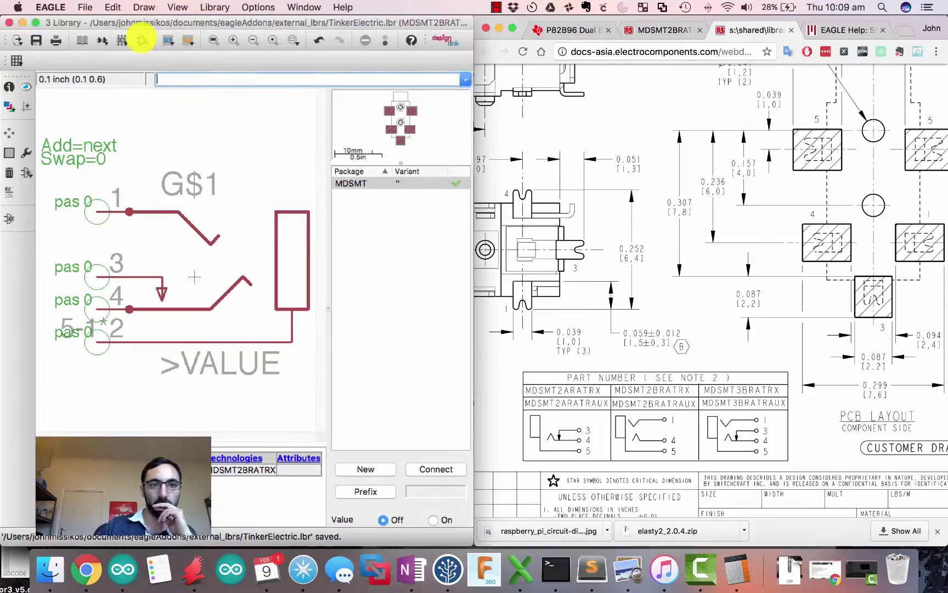
left_click(142, 40)
scroll(127, 134, "down", 10)
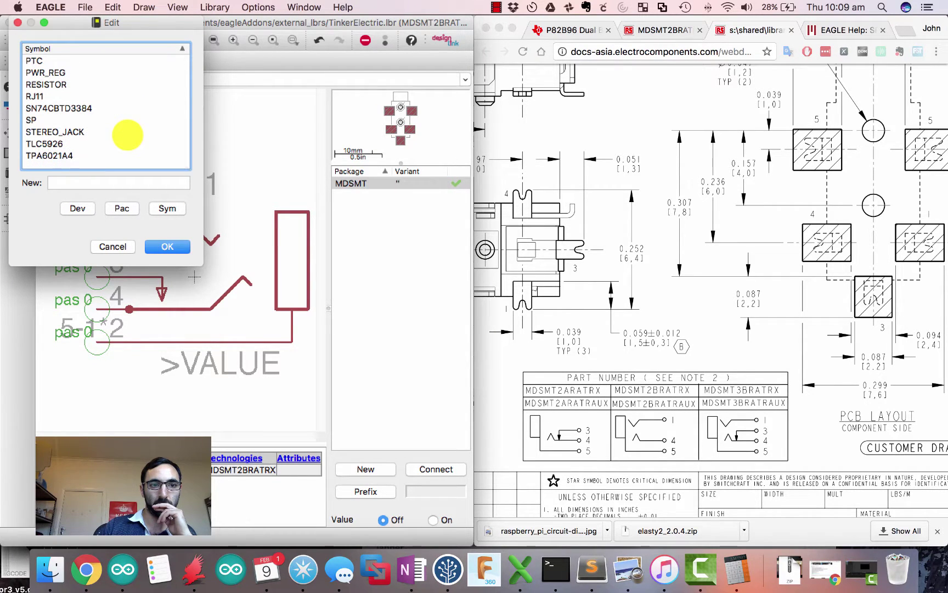
scroll(127, 134, "up", 3)
left_click(115, 247)
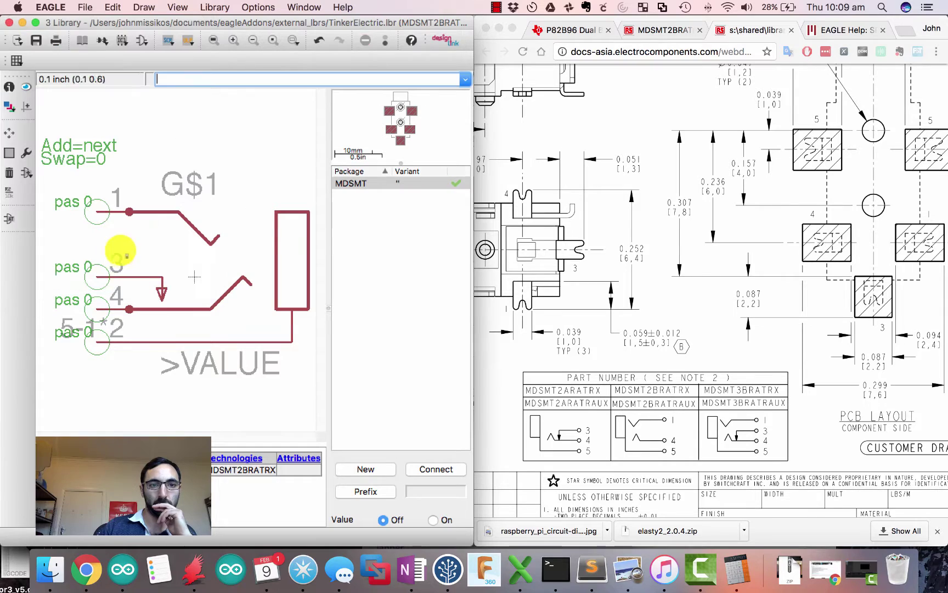
left_click(8, 22)
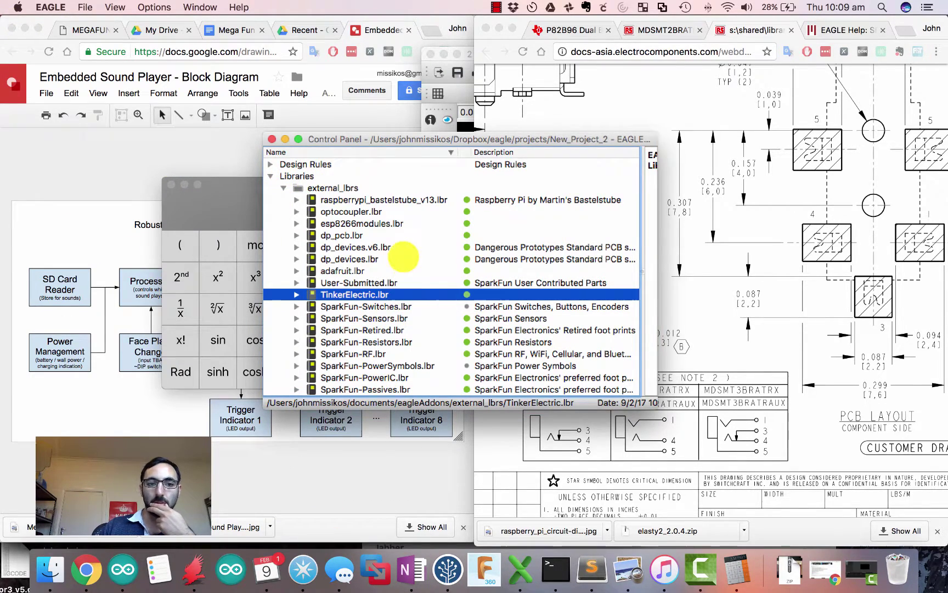
- Back in the schematic, choose the MDSMT2BRATRX device from the TinkerElectric library in the Add dialog
key("ctrl+Right")
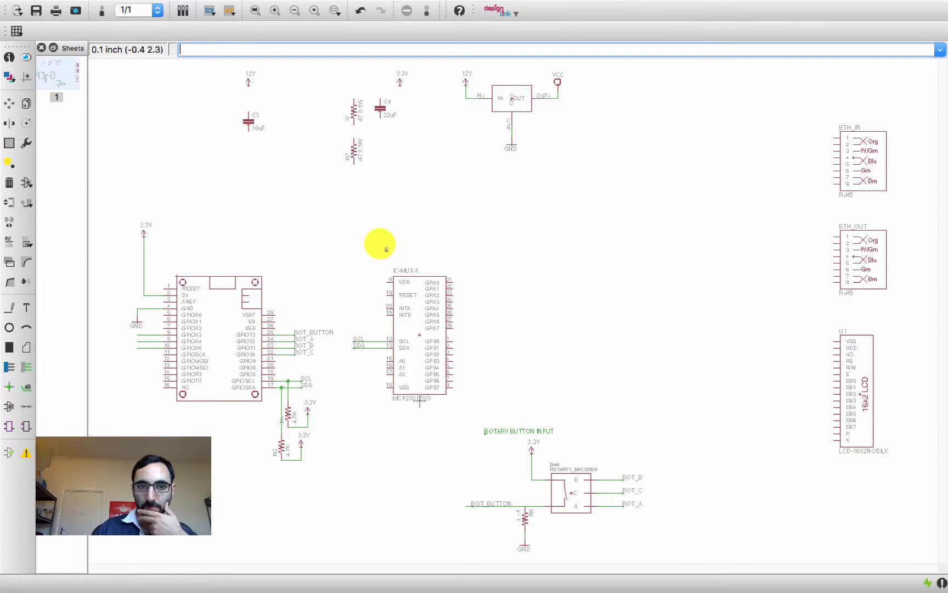
left_click(28, 181)
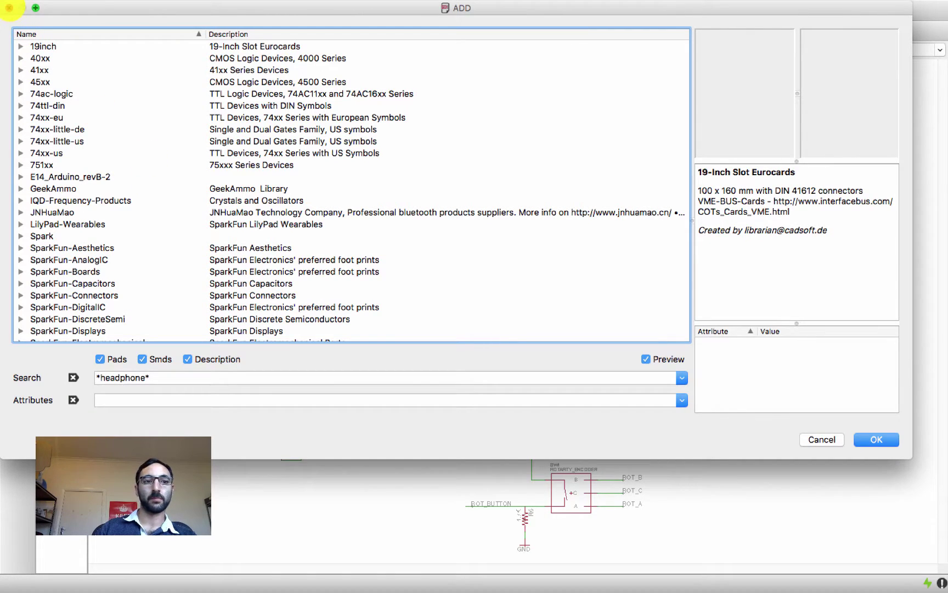
left_click(85, 212)
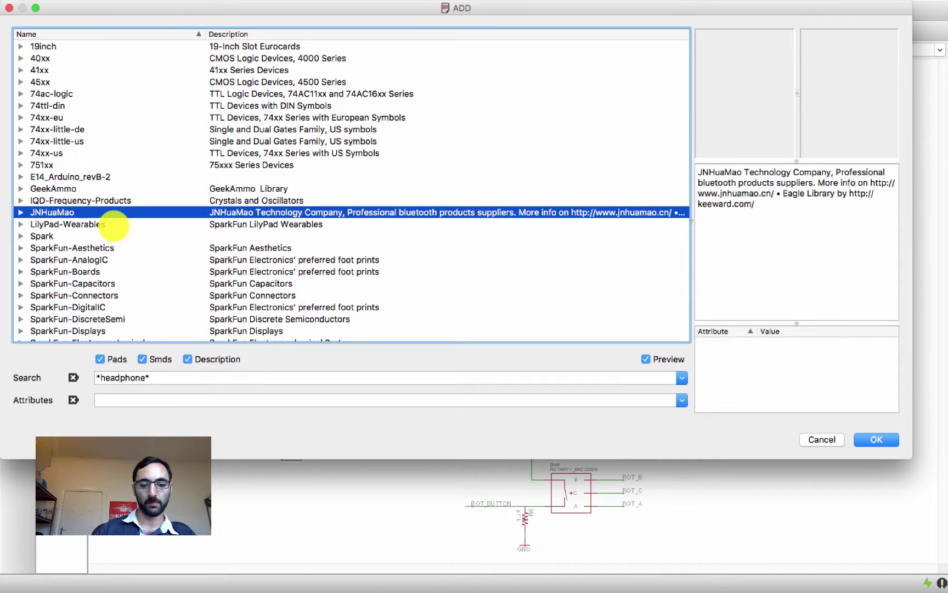
key("t")
scroll(82, 282, "down", 3)
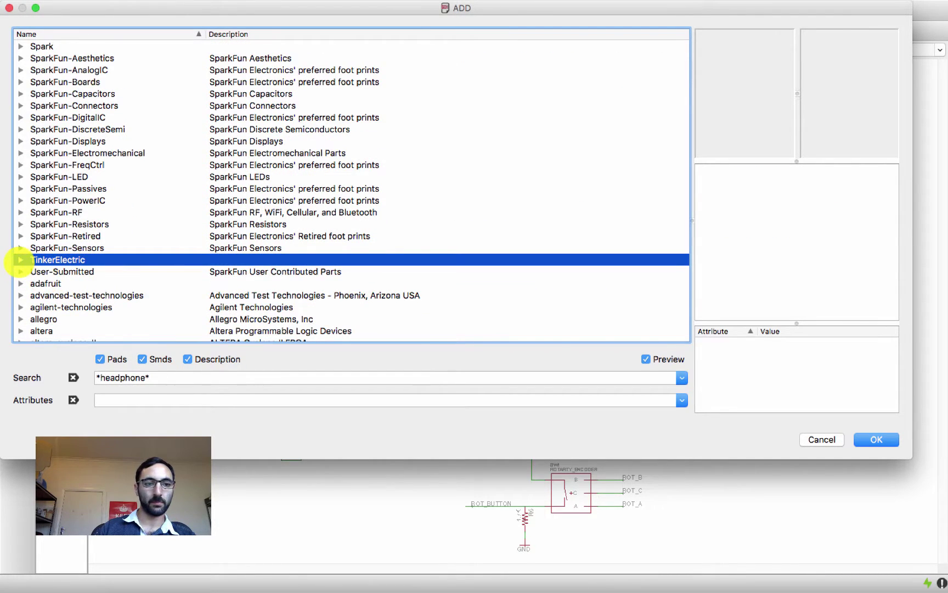
left_click(21, 259)
scroll(82, 247, "down", 2)
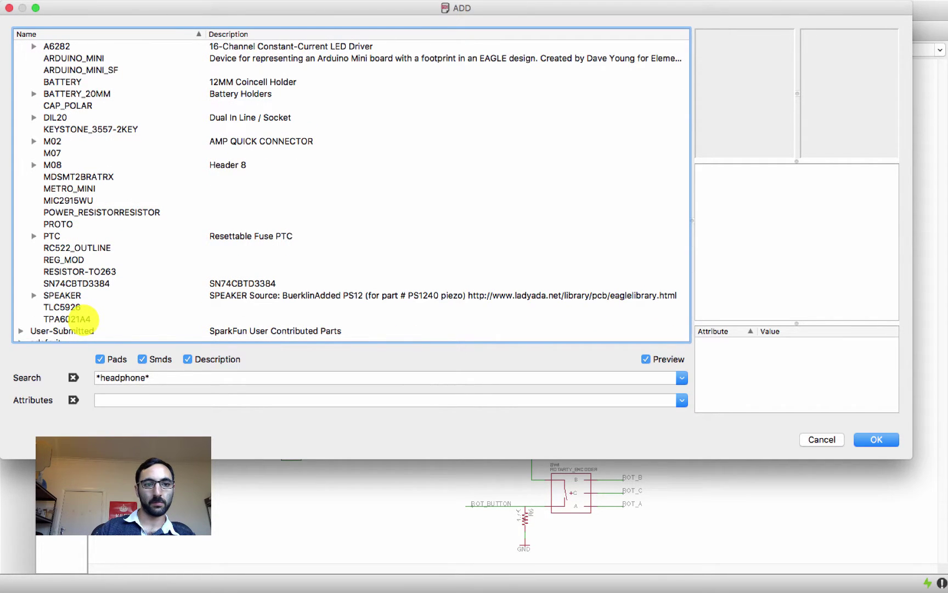
left_click(81, 177)
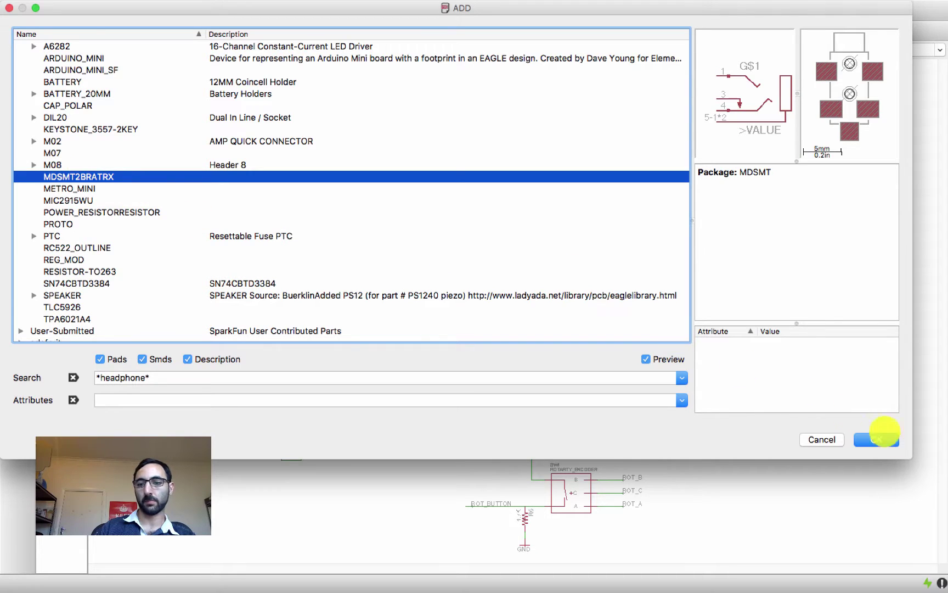
left_click(881, 437)
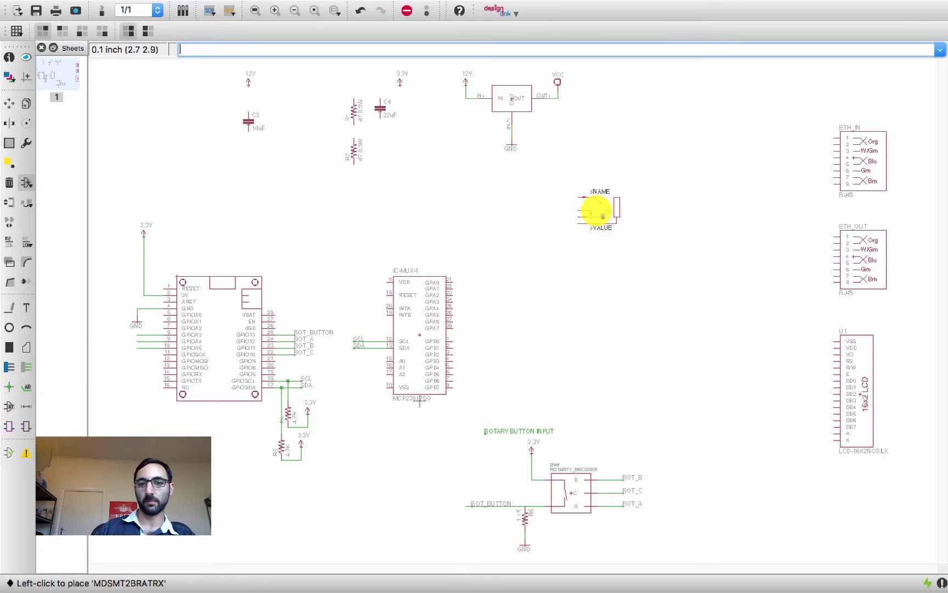
- Place one MDSMT2BRATRX jack as U$1, stop adding, and zoom in on its symbol
left_click(597, 211)
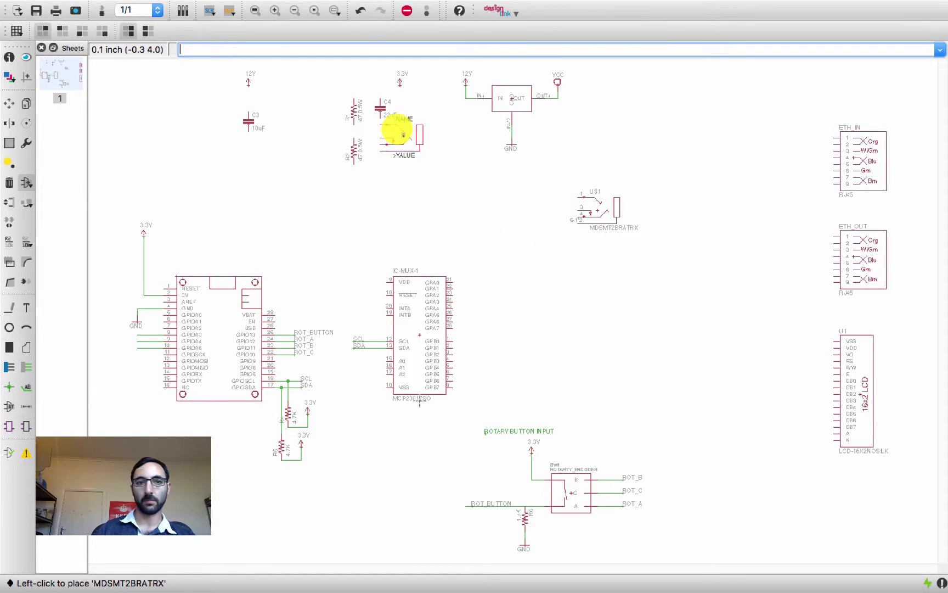
key("Escape")
key("Escape")
left_click(334, 10)
left_click_drag(561, 177, 637, 237)
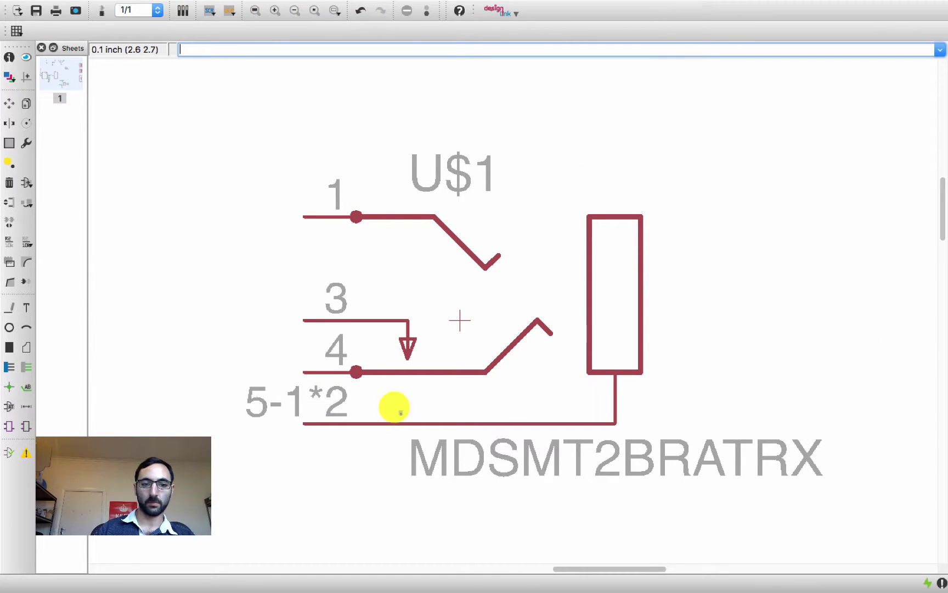